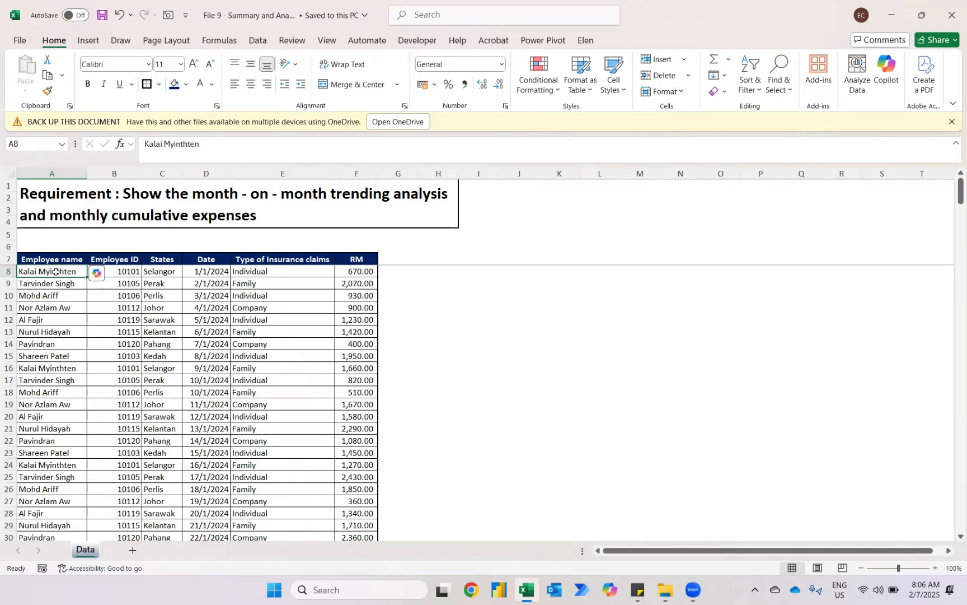
# Step: Insert a PivotTable from the whole claims data range A7:F299 on a new worksheet
pyautogui.scroll(-2, 152, 275)
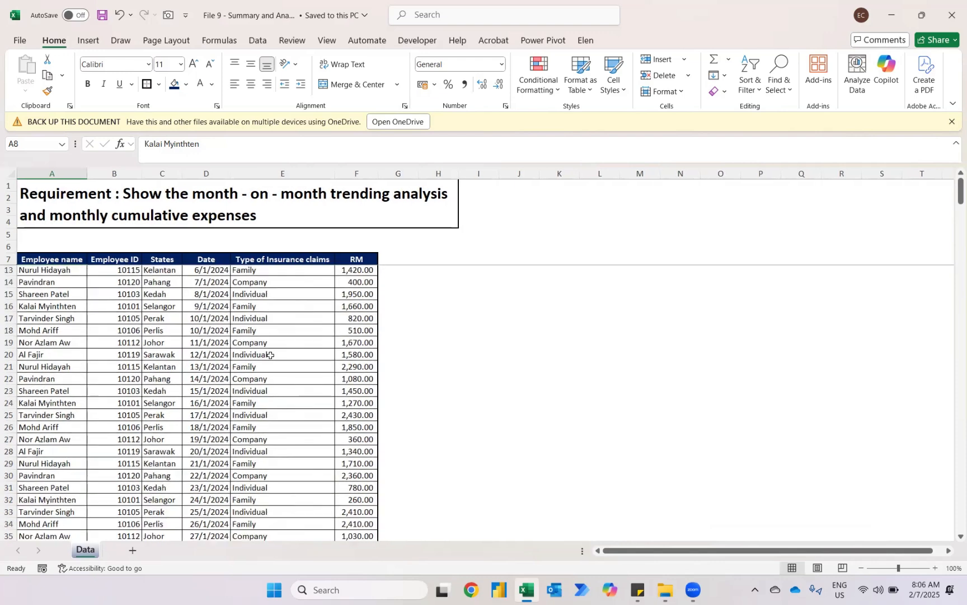
pyautogui.scroll(-1, 269, 356)
pyautogui.scroll(2, 339, 338)
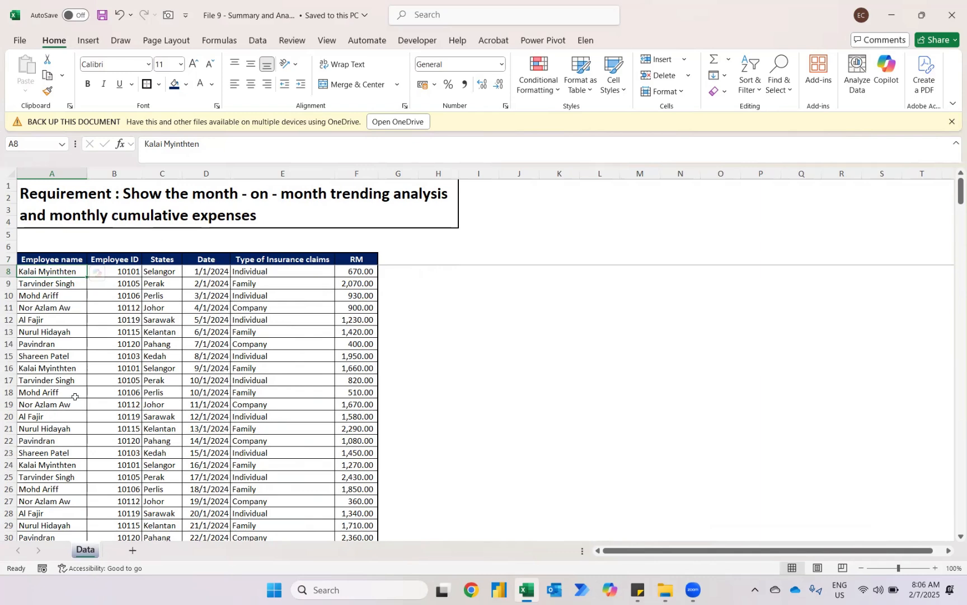
pyautogui.hotkey('ctrl', 'a')
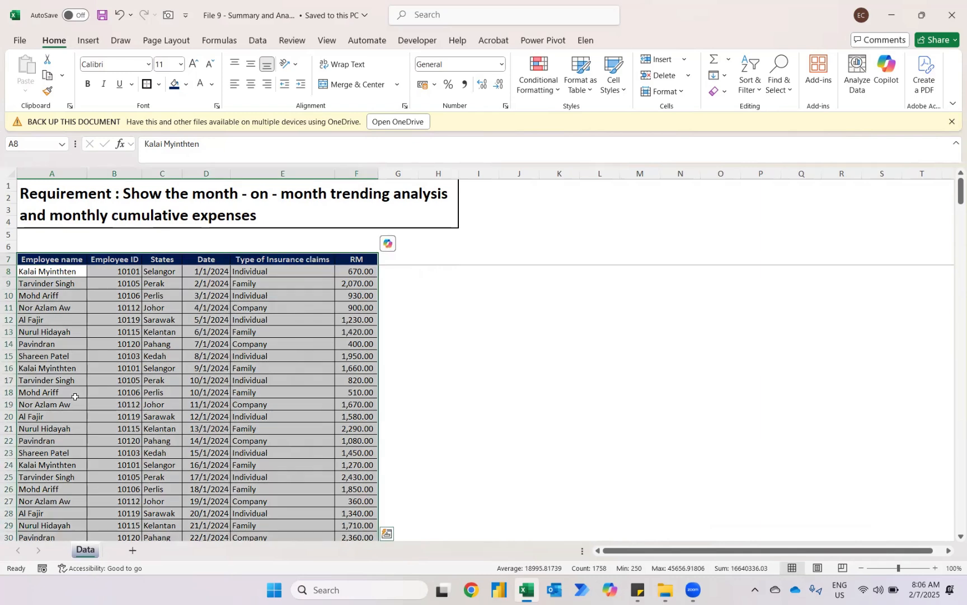
pyautogui.click(89, 48)
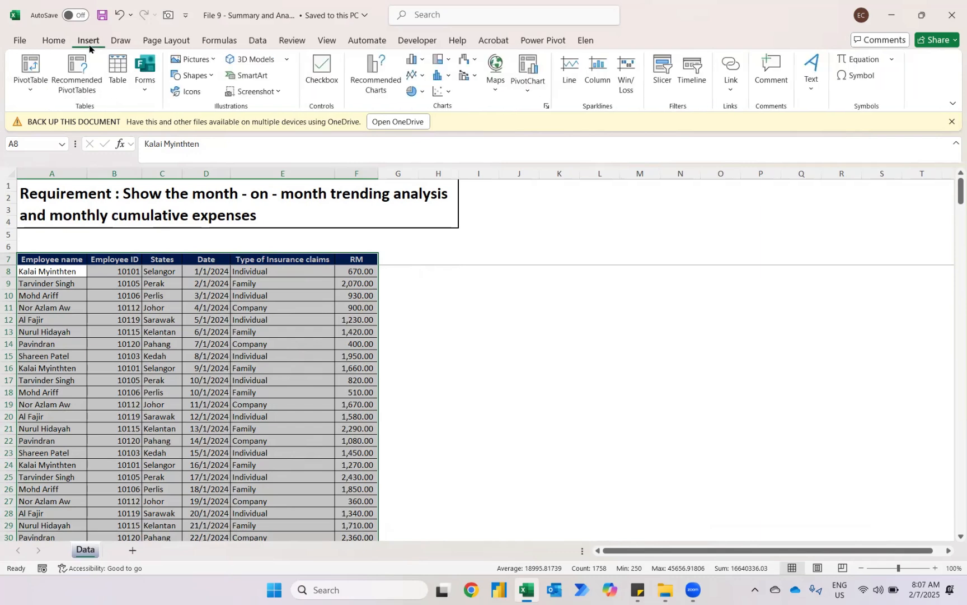
pyautogui.click(35, 64)
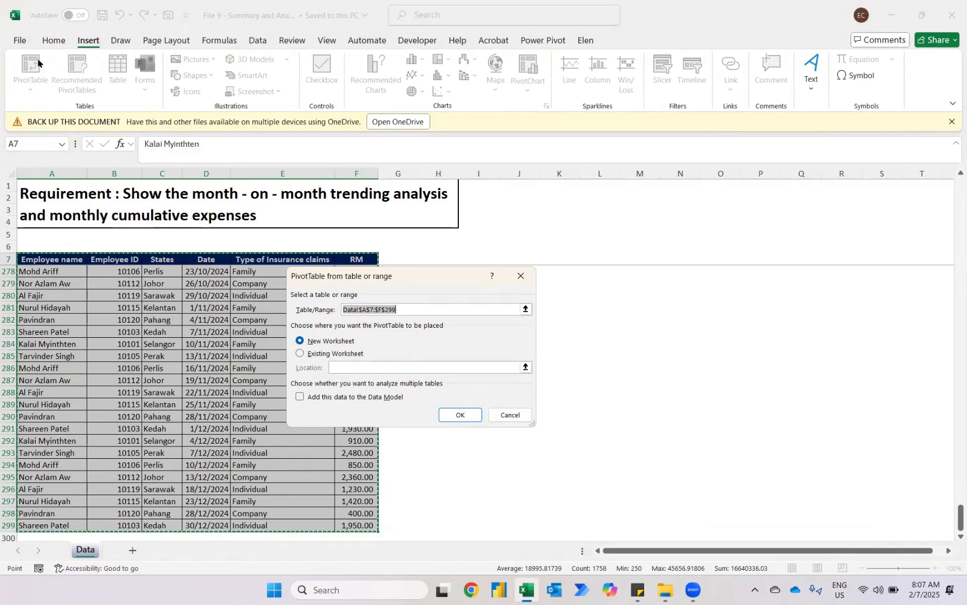
pyautogui.click(461, 415)
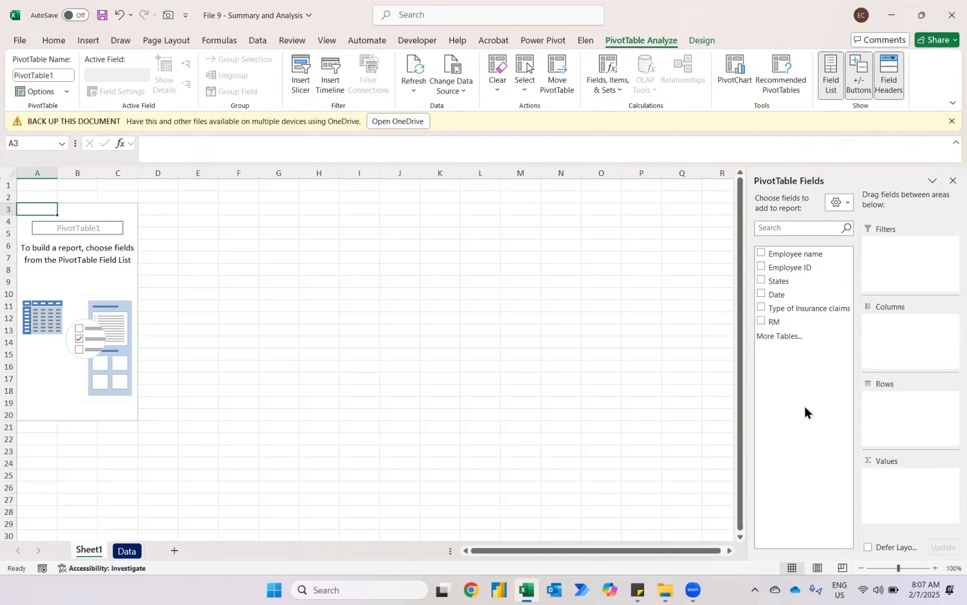
# Step: Add the Date field to the PivotTable rows and sum the RM field as its values
pyautogui.click(762, 293)
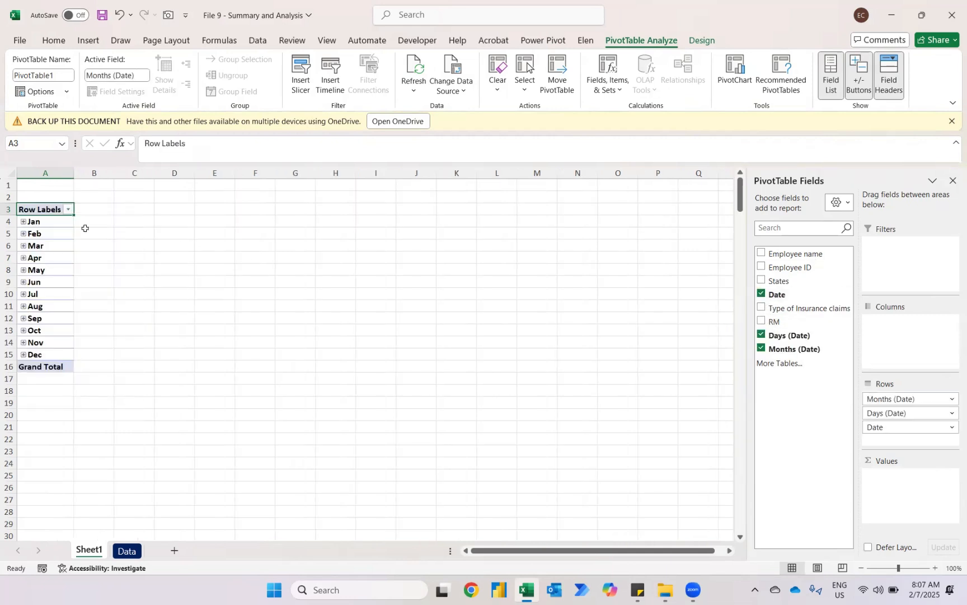
pyautogui.click(761, 322)
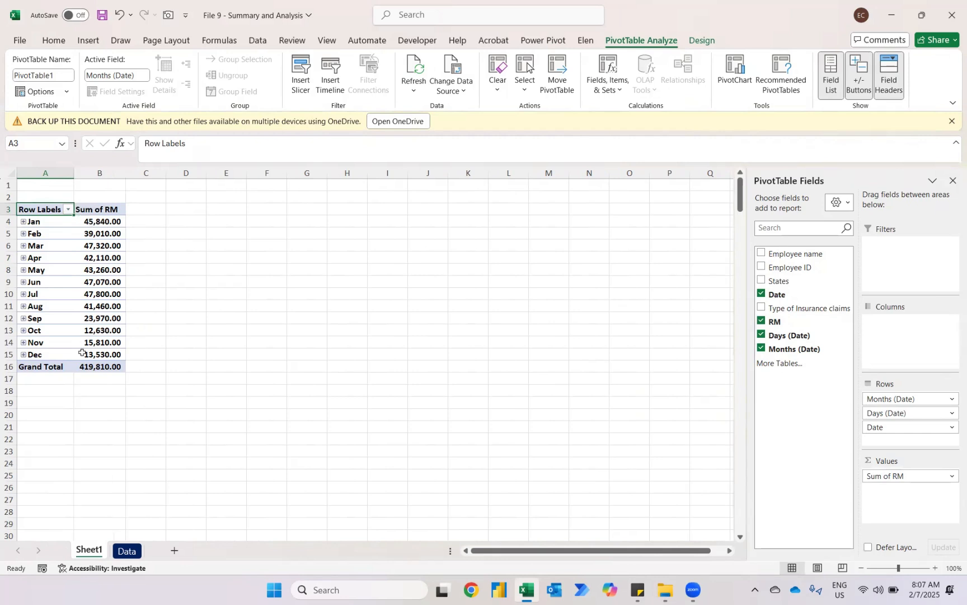
pyautogui.moveTo(82, 352)
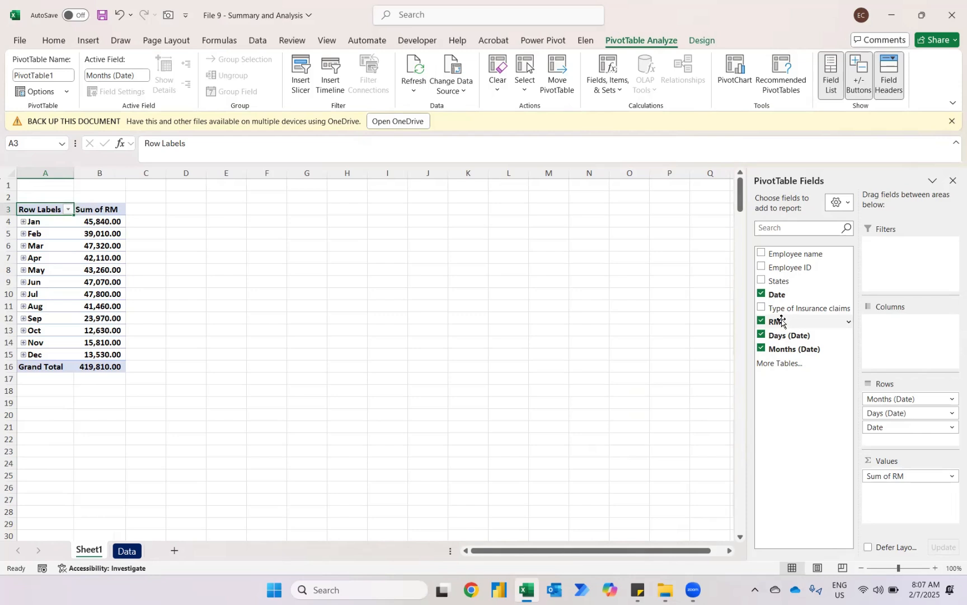
# Step: Add RM as a second value field and show it as % Difference From, with base field Months (Date) and base item (previous)
pyautogui.moveTo(782, 321); pyautogui.dragTo(887, 492)
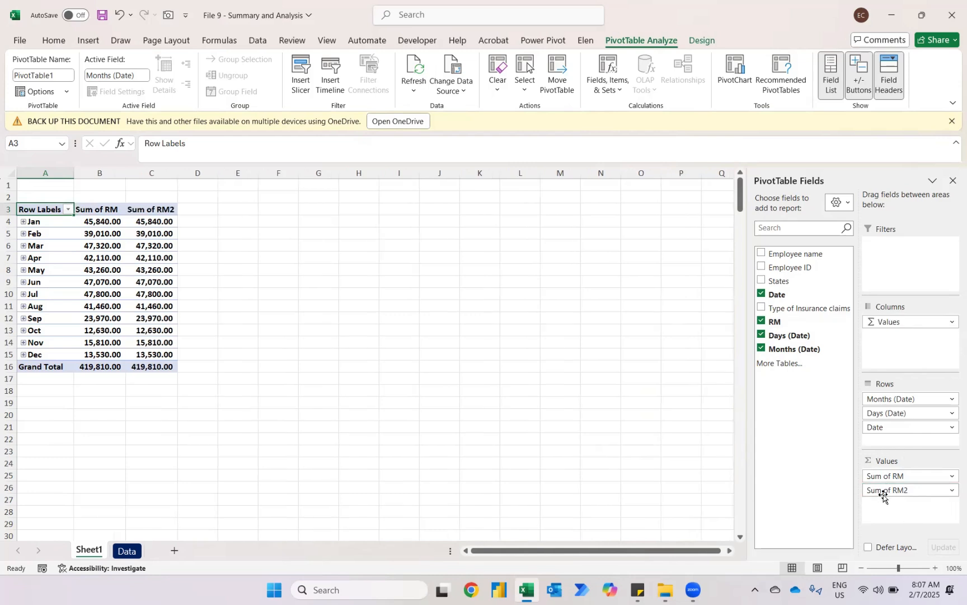
pyautogui.click(155, 221)
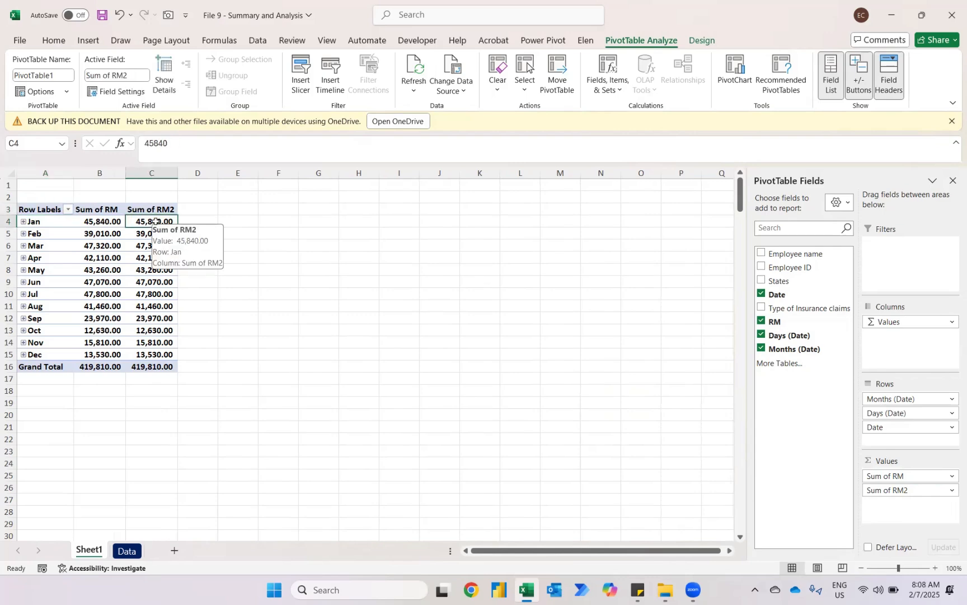
pyautogui.rightClick(156, 223)
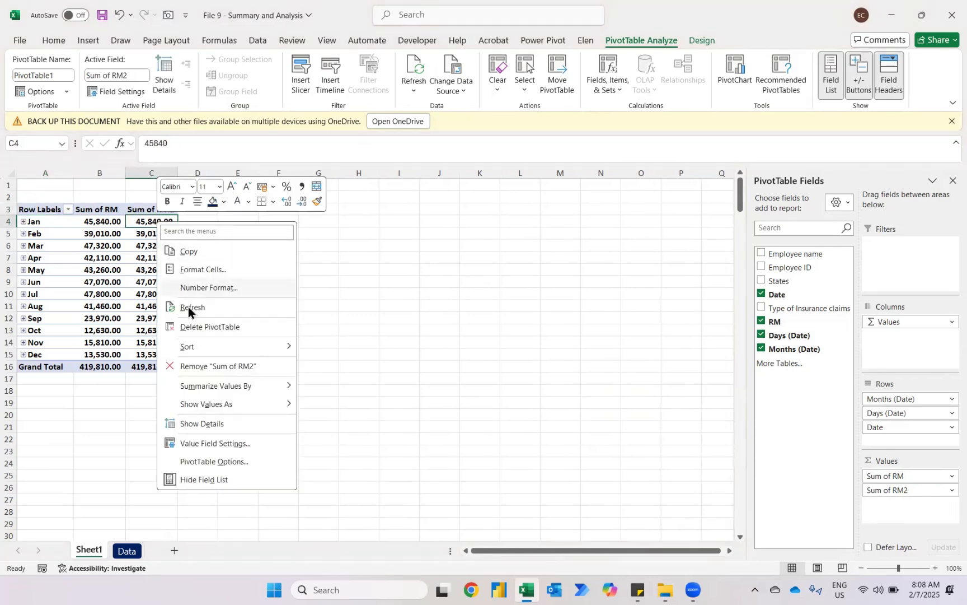
pyautogui.moveTo(189, 407)
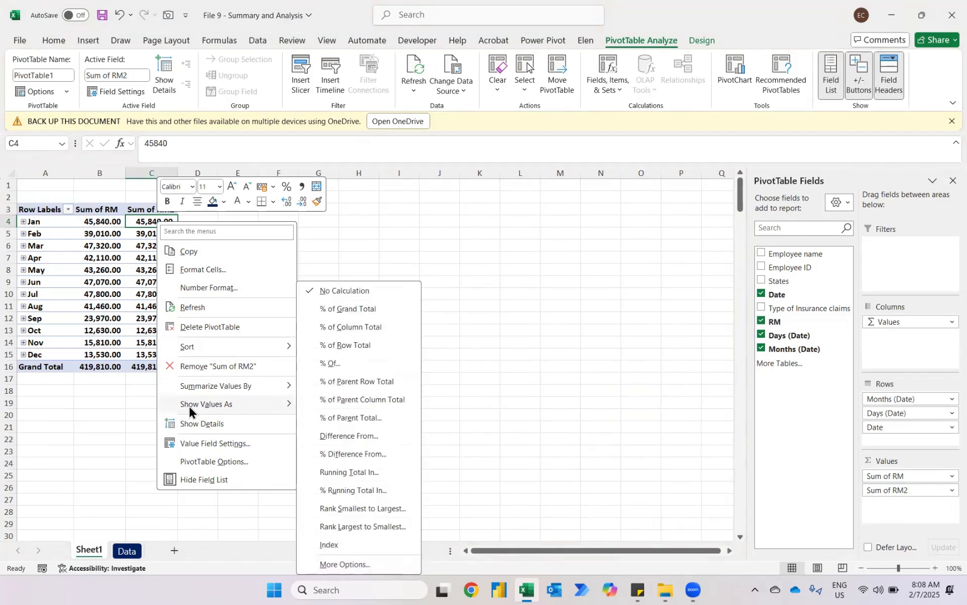
pyautogui.click(325, 458)
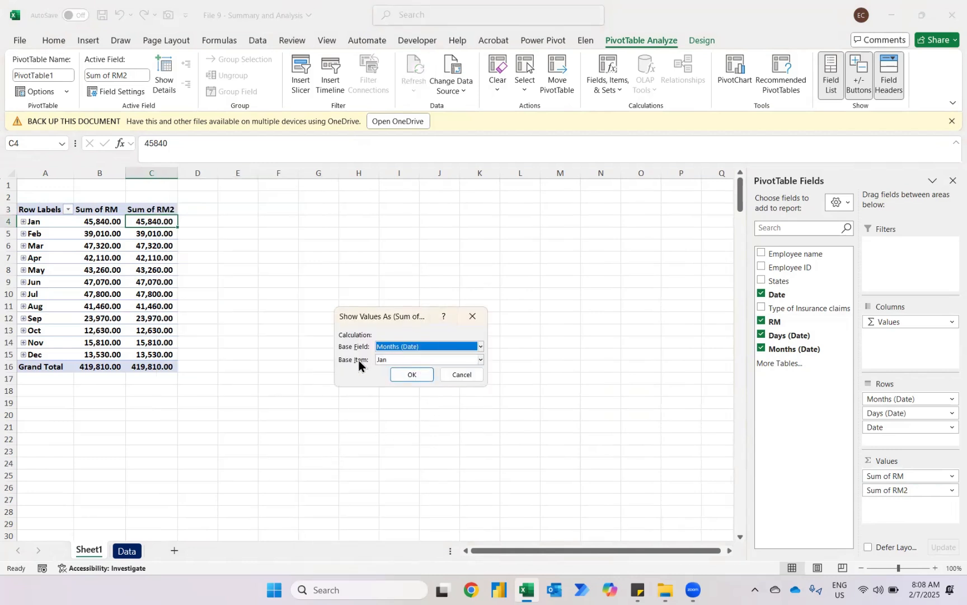
pyautogui.click(384, 361)
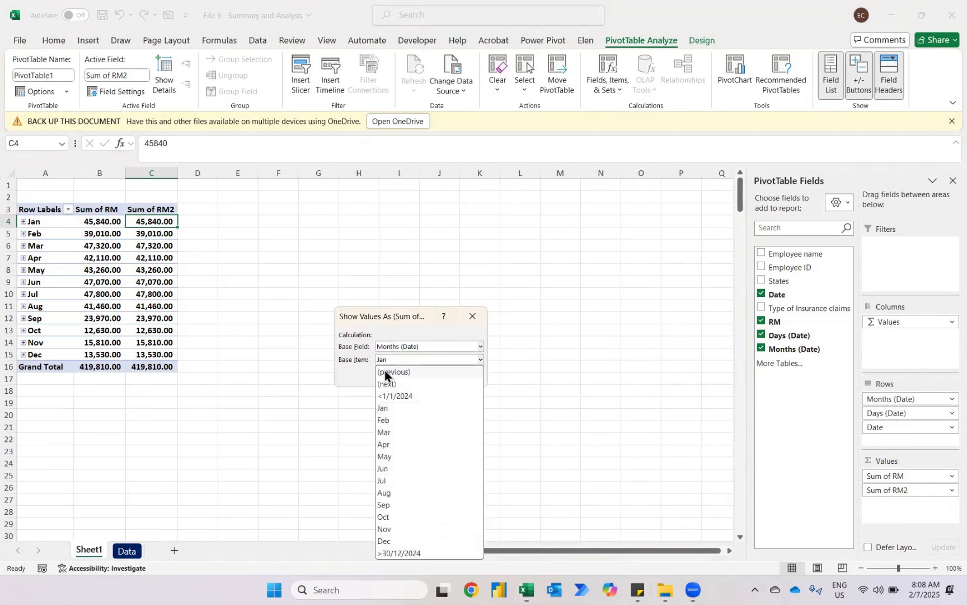
pyautogui.click(385, 372)
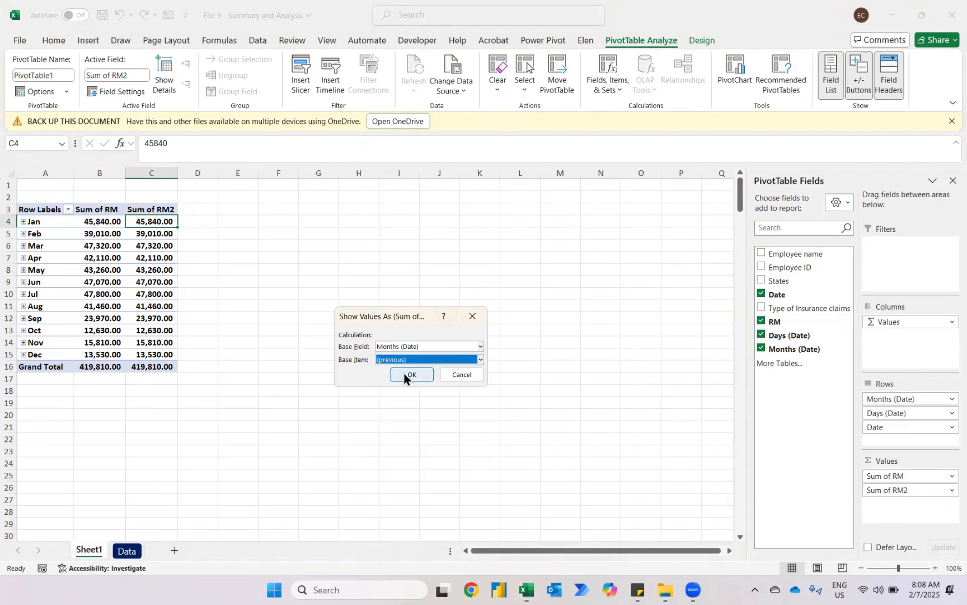
pyautogui.click(404, 373)
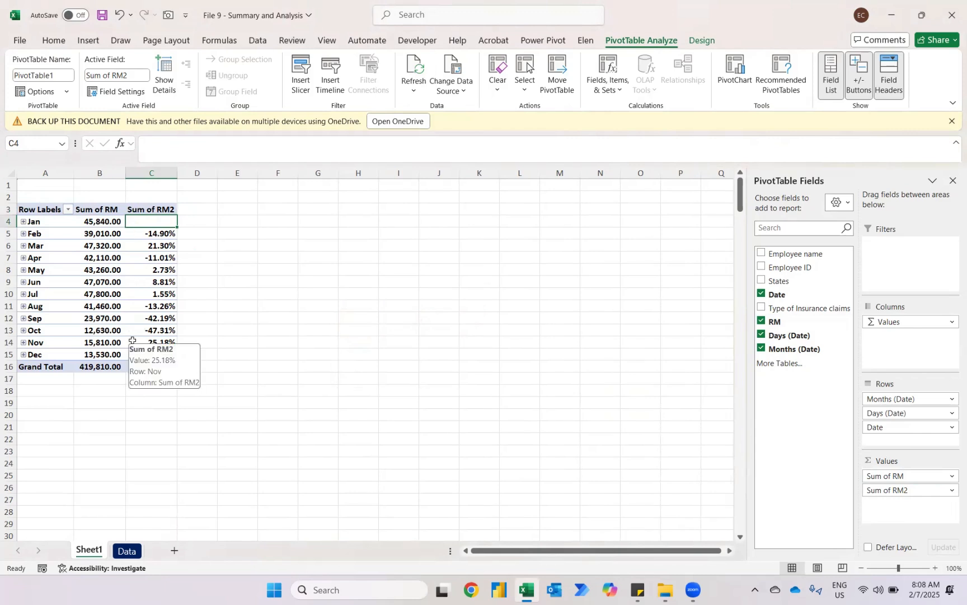
# Step: Highlight the February to December percentages that are less than 0 with Light Red Fill with Dark Red Text
pyautogui.press('Down')
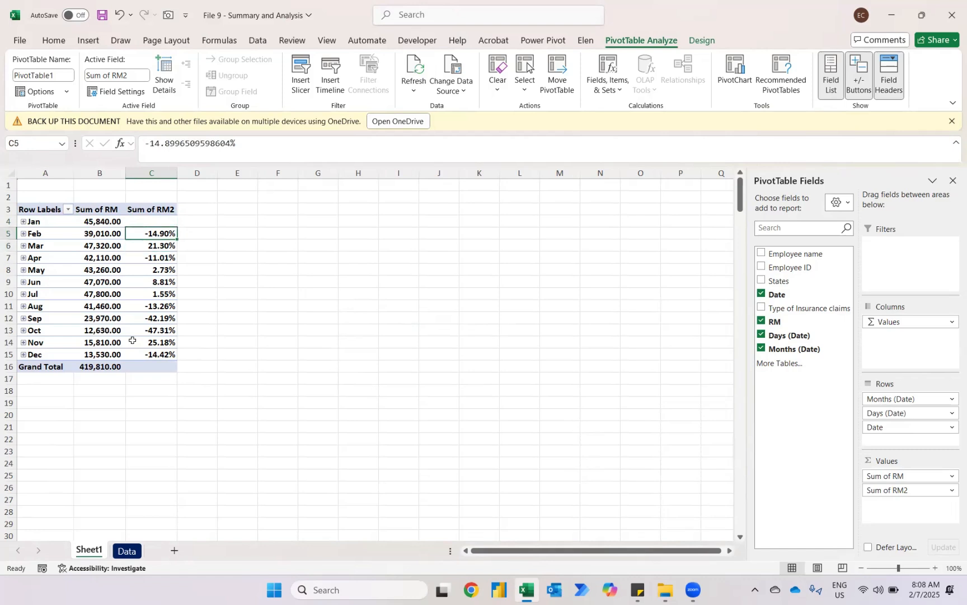
pyautogui.hotkey('ctrl', 'shift', 'Down')
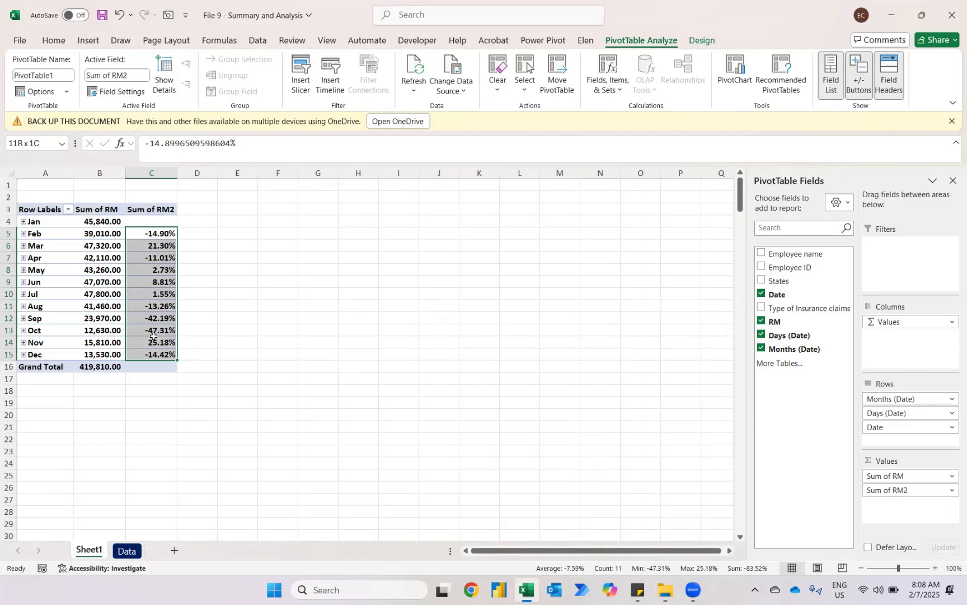
pyautogui.click(58, 38)
pyautogui.click(537, 85)
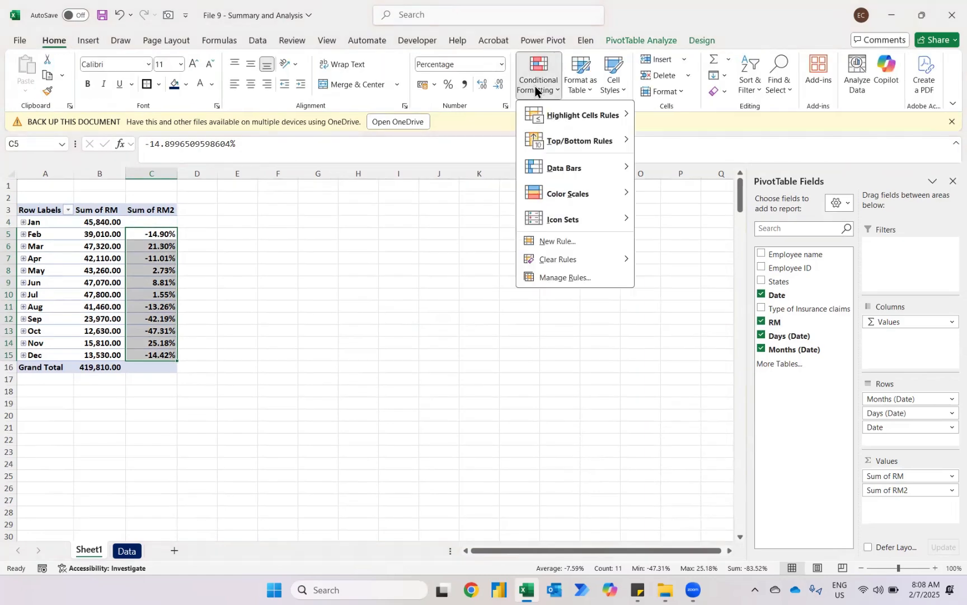
pyautogui.moveTo(570, 114)
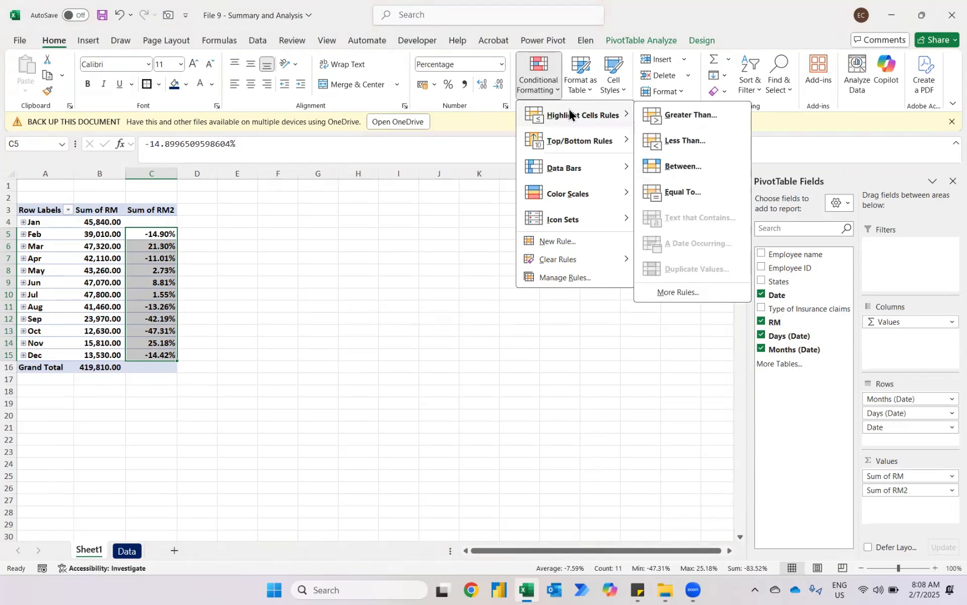
pyautogui.click(678, 142)
pyautogui.write('0')
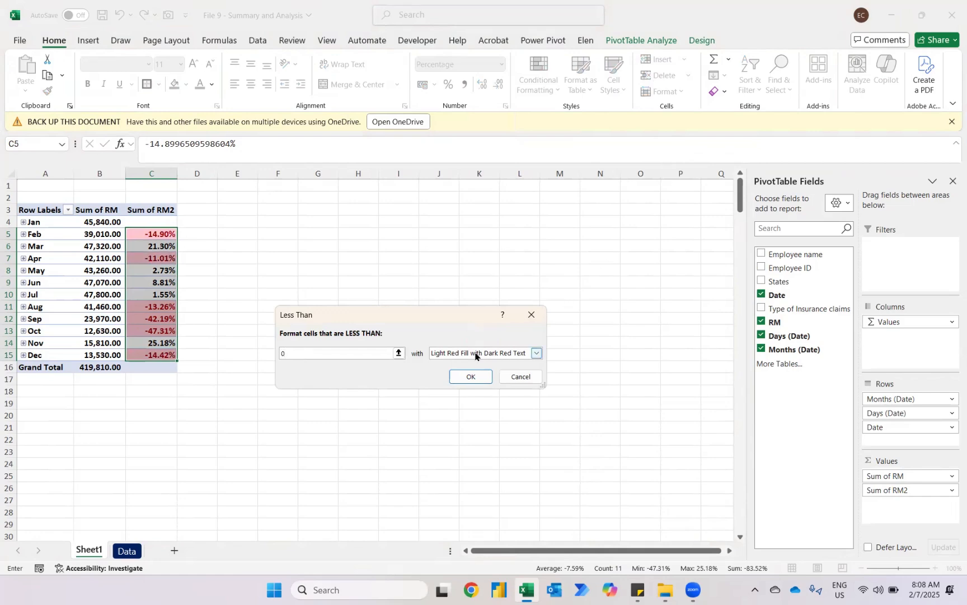
pyautogui.click(469, 377)
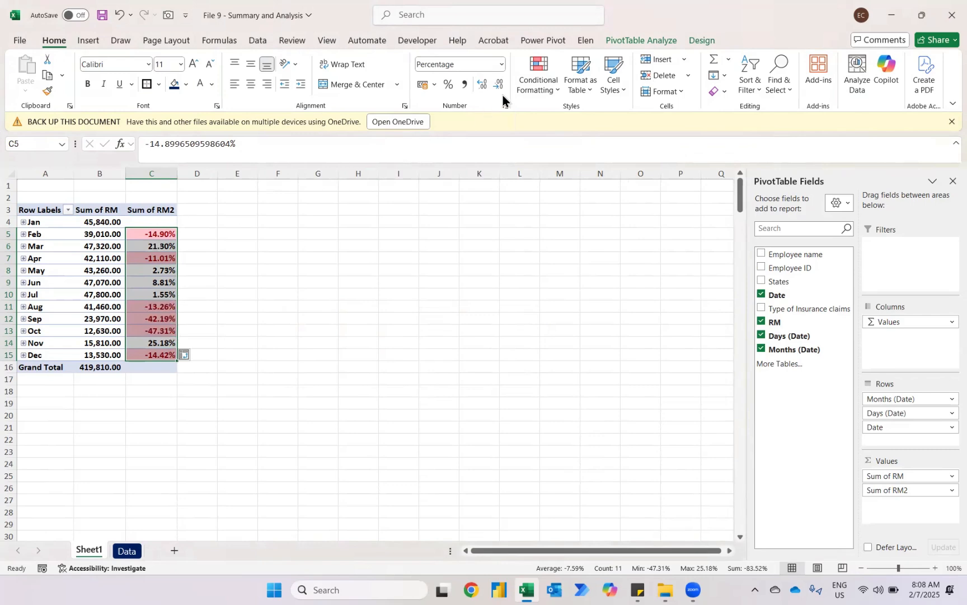
# Step: Highlight the February to December percentages that are greater than 0 with Green Fill with Dark Green Text
pyautogui.click(538, 82)
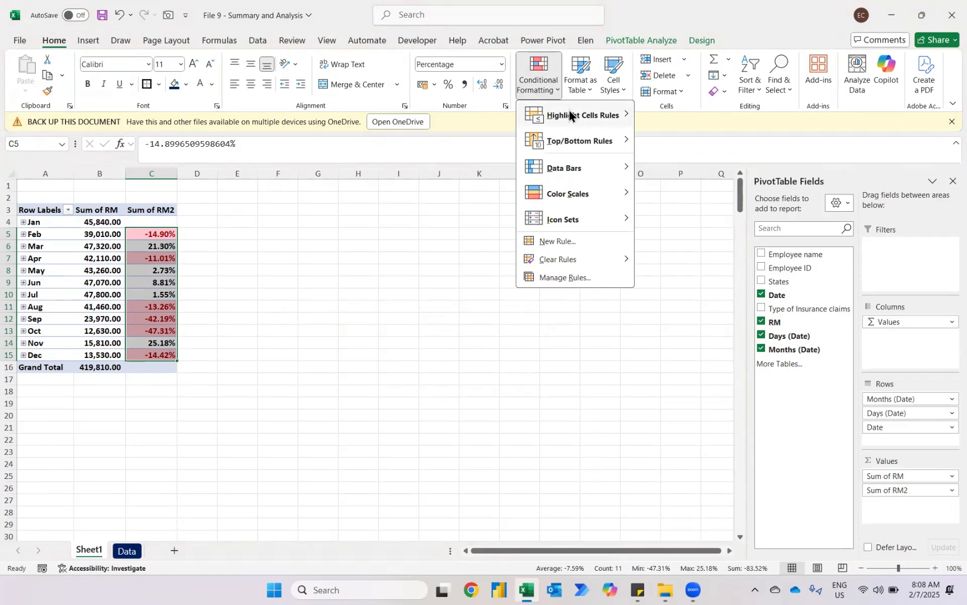
pyautogui.moveTo(616, 115)
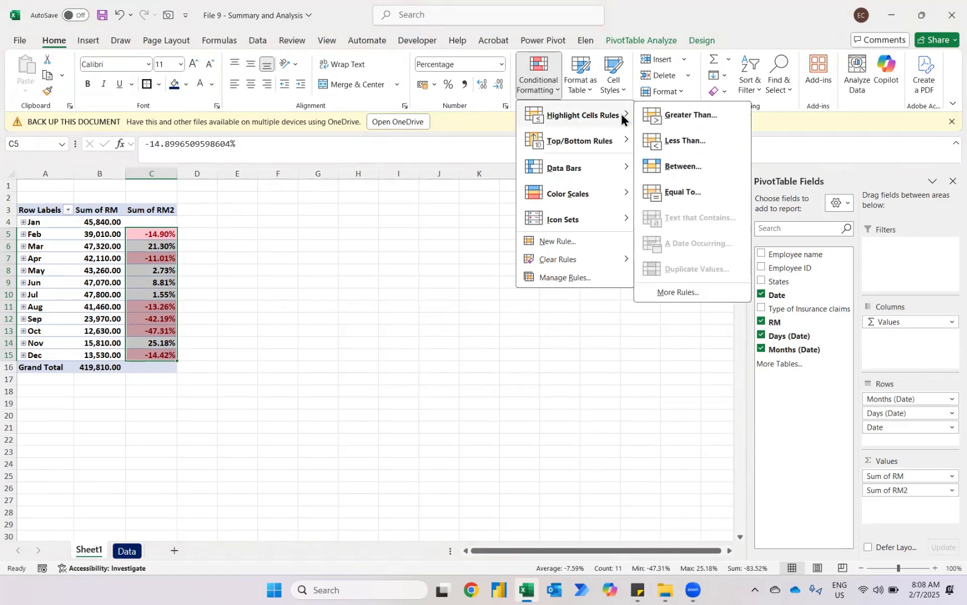
pyautogui.click(682, 115)
pyautogui.write('0')
pyautogui.press('Tab')
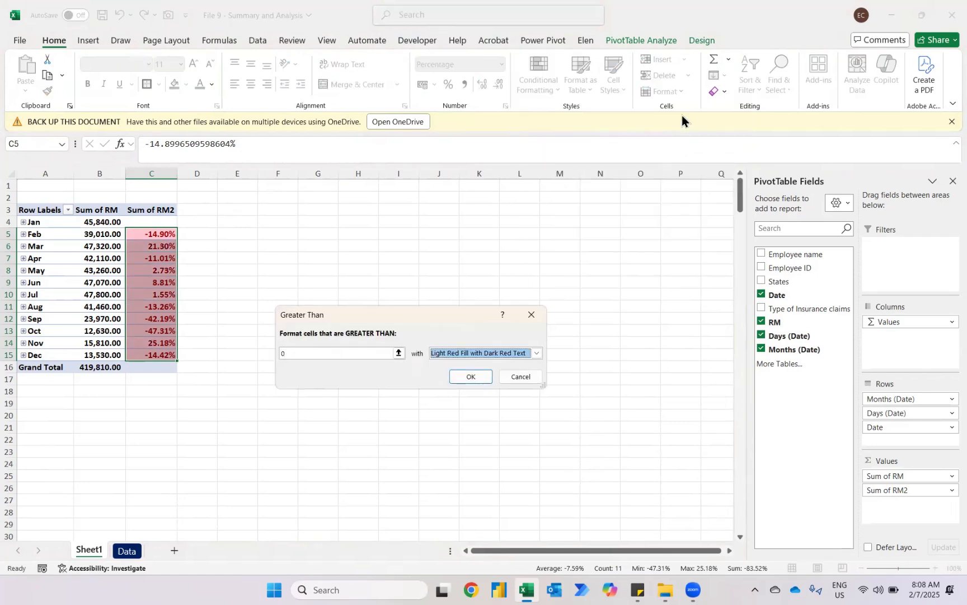
pyautogui.press('Down')
pyautogui.press('Down')
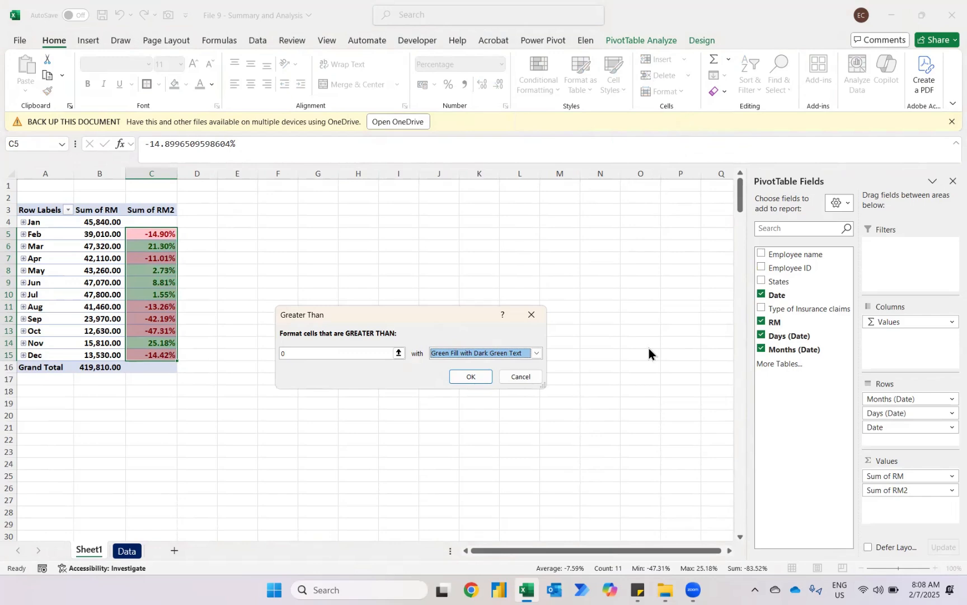
pyautogui.click(536, 351)
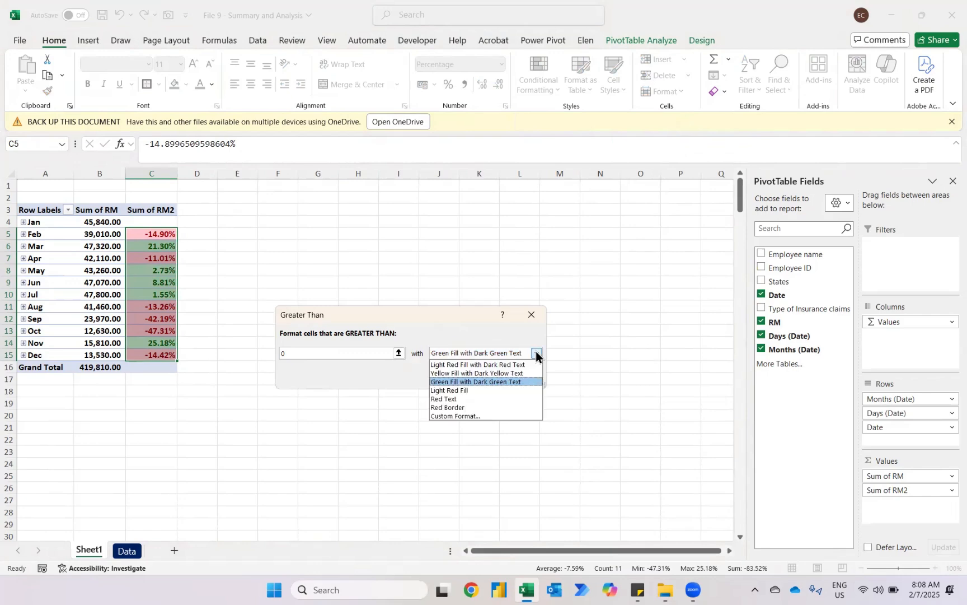
pyautogui.click(519, 382)
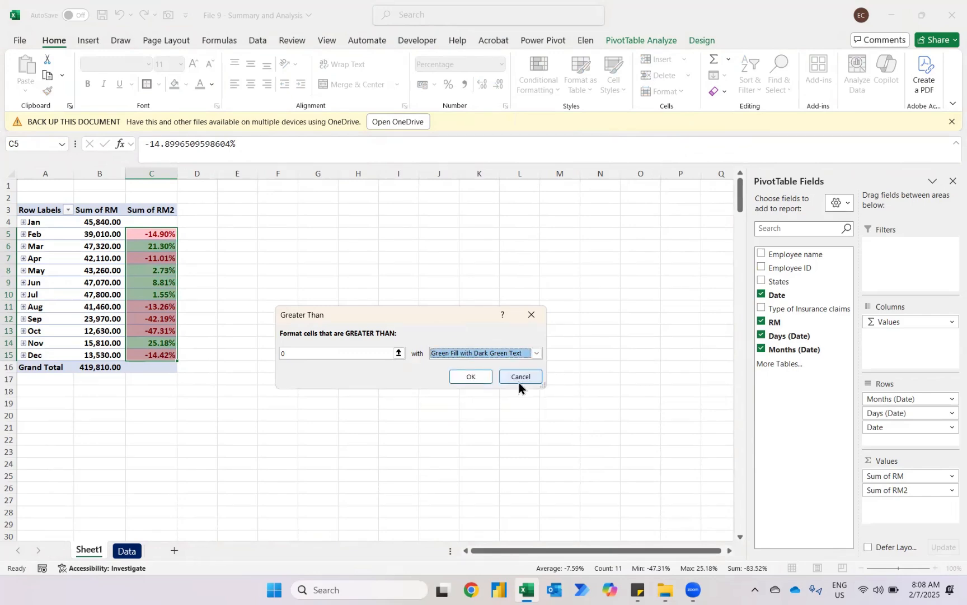
pyautogui.click(478, 378)
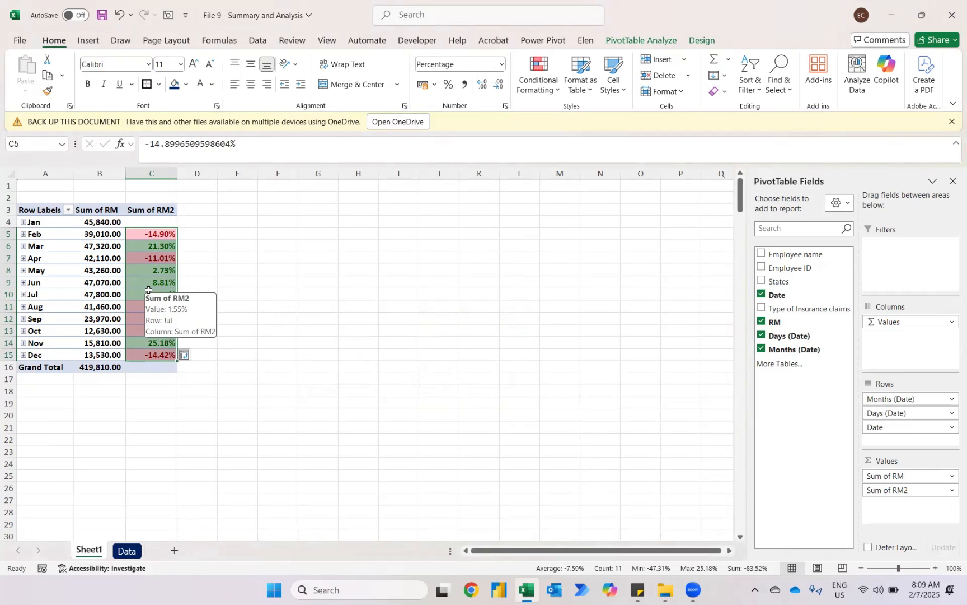
pyautogui.press('Down')
pyautogui.press('Down')
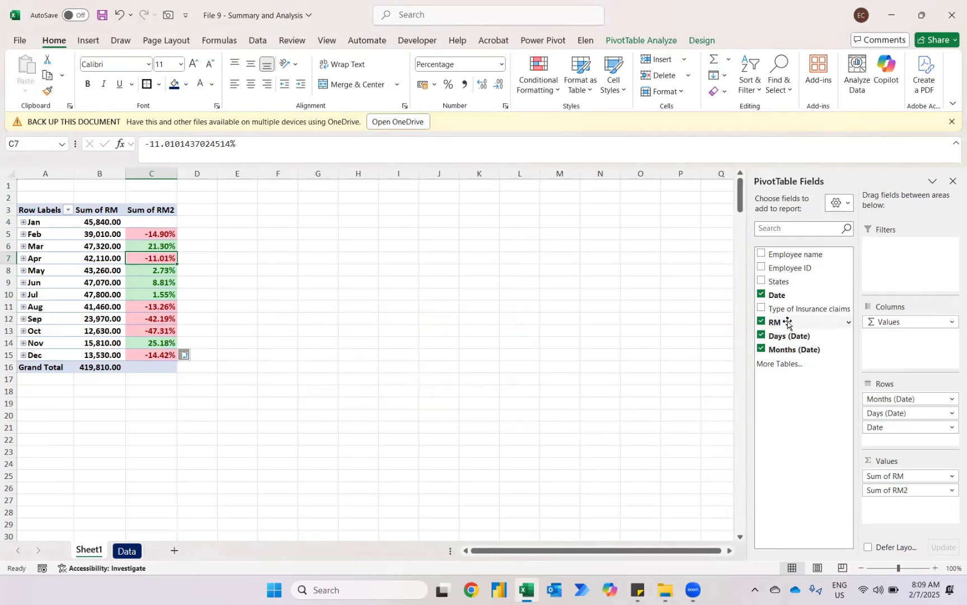
# Step: Add RM as a third value field and show it as Running Total In, with base field Months (Date)
pyautogui.moveTo(788, 323); pyautogui.dragTo(889, 503)
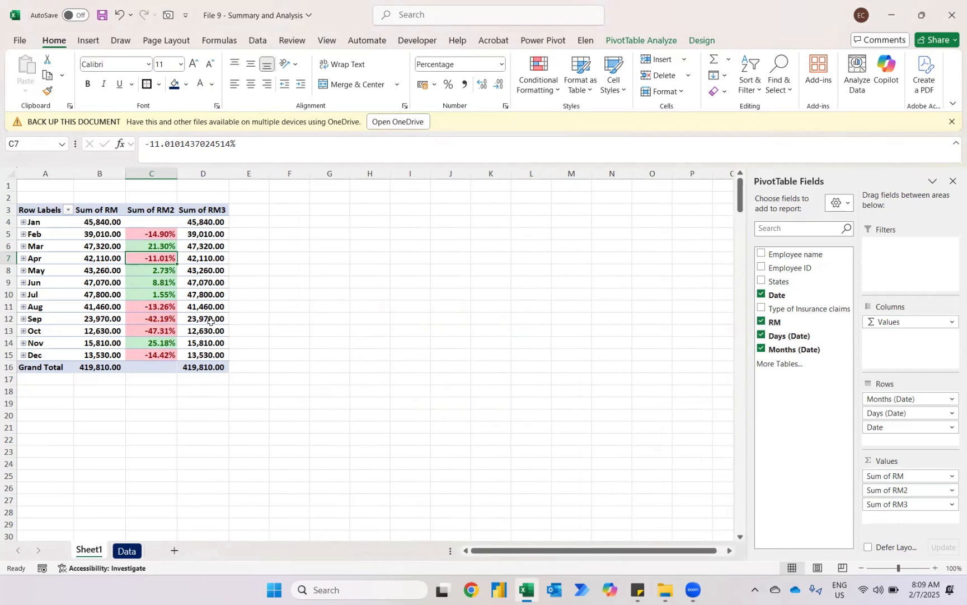
pyautogui.rightClick(200, 224)
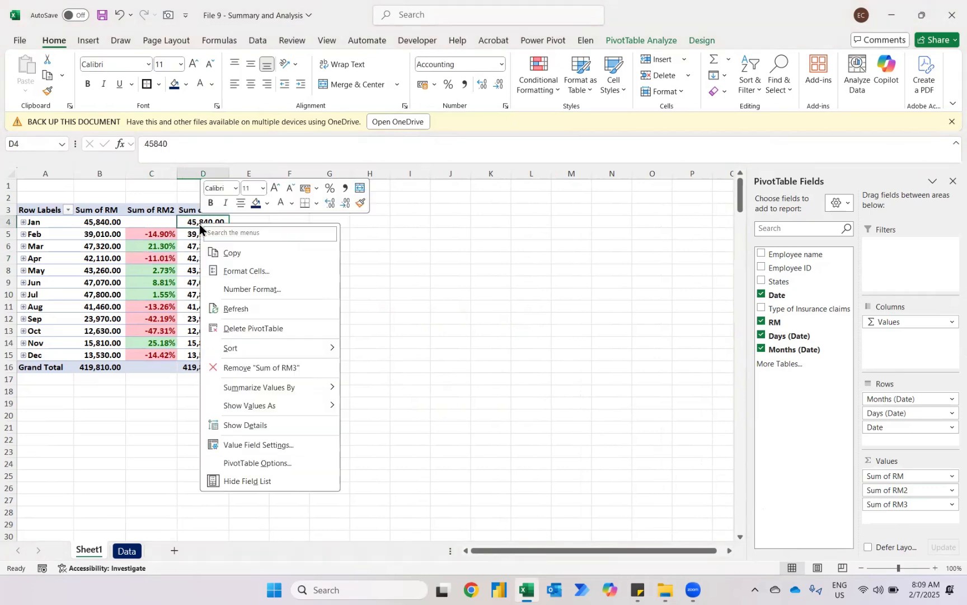
pyautogui.moveTo(258, 410)
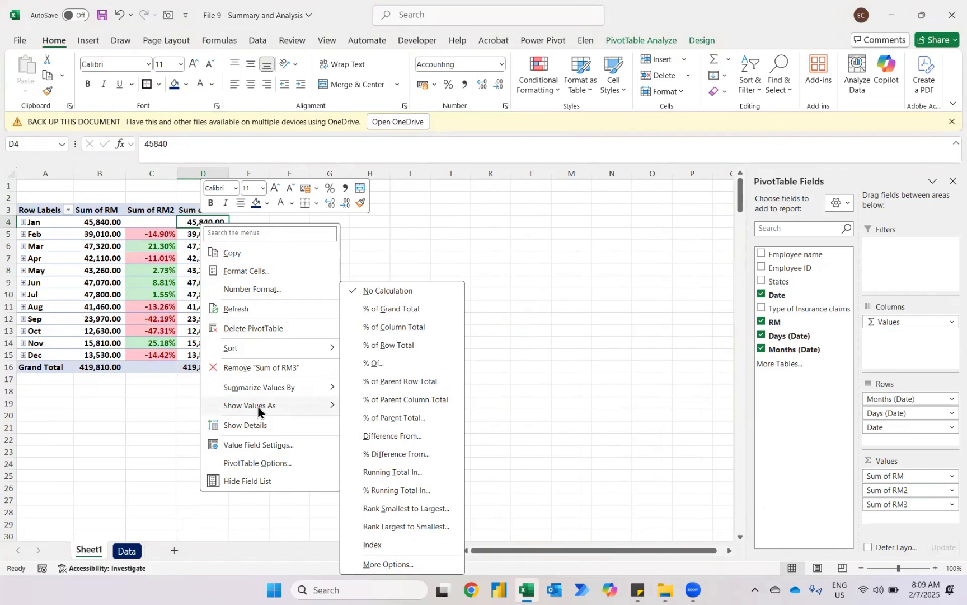
pyautogui.click(408, 472)
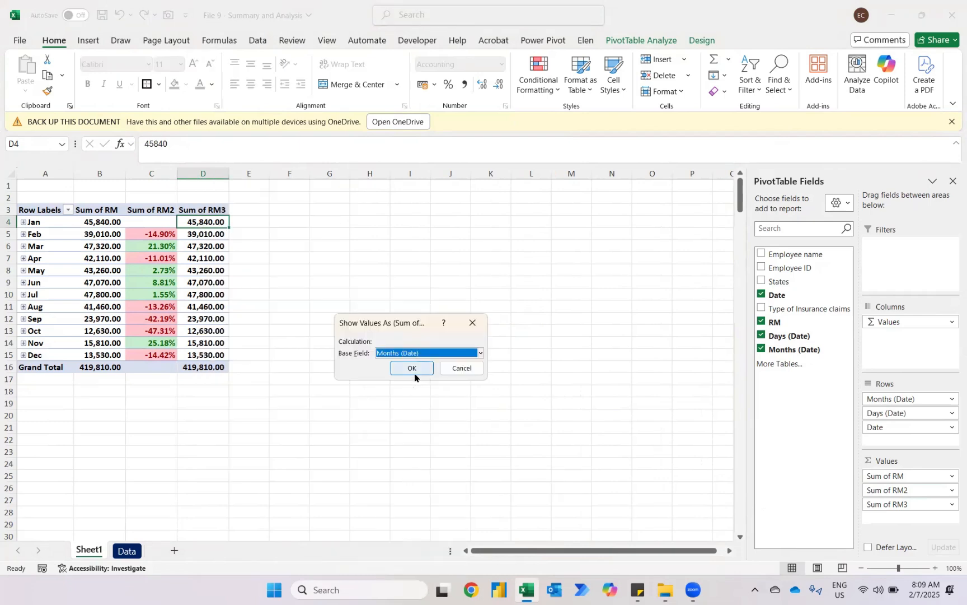
pyautogui.click(412, 368)
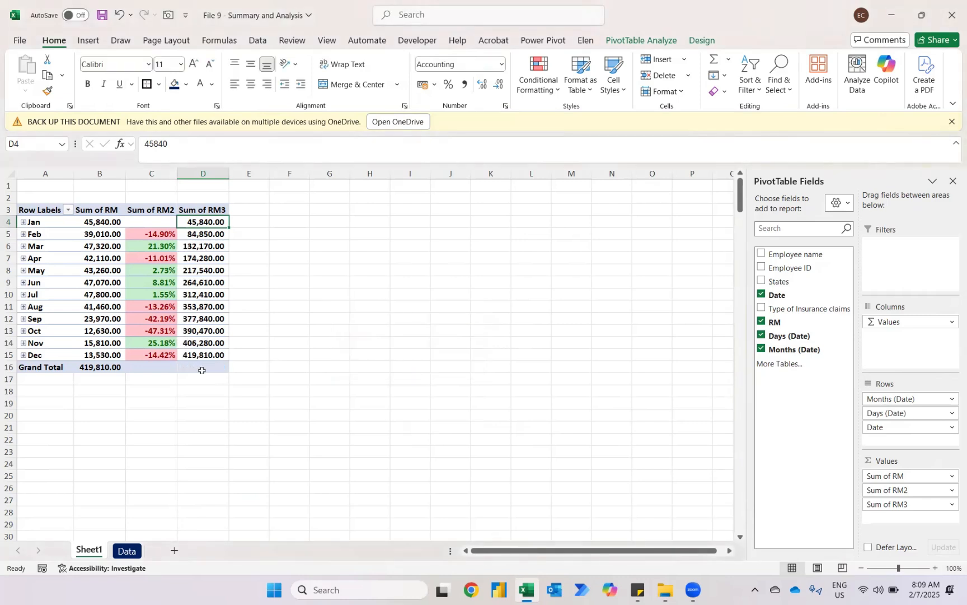
# Step: Rename the Sum of RM column header as Monthly Expenses
pyautogui.moveTo(202, 370)
pyautogui.press('Left')
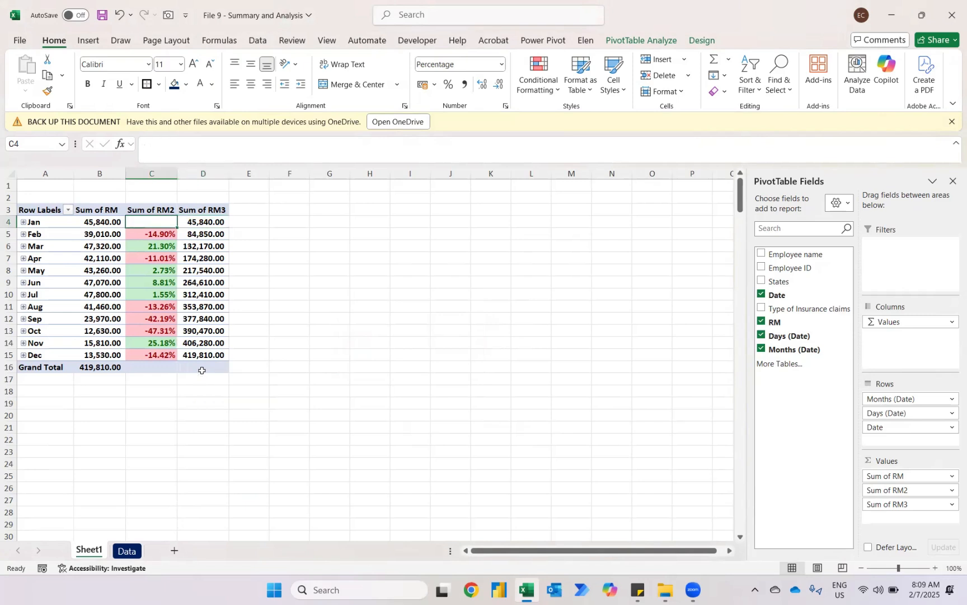
pyautogui.press('Up')
pyautogui.press('Left')
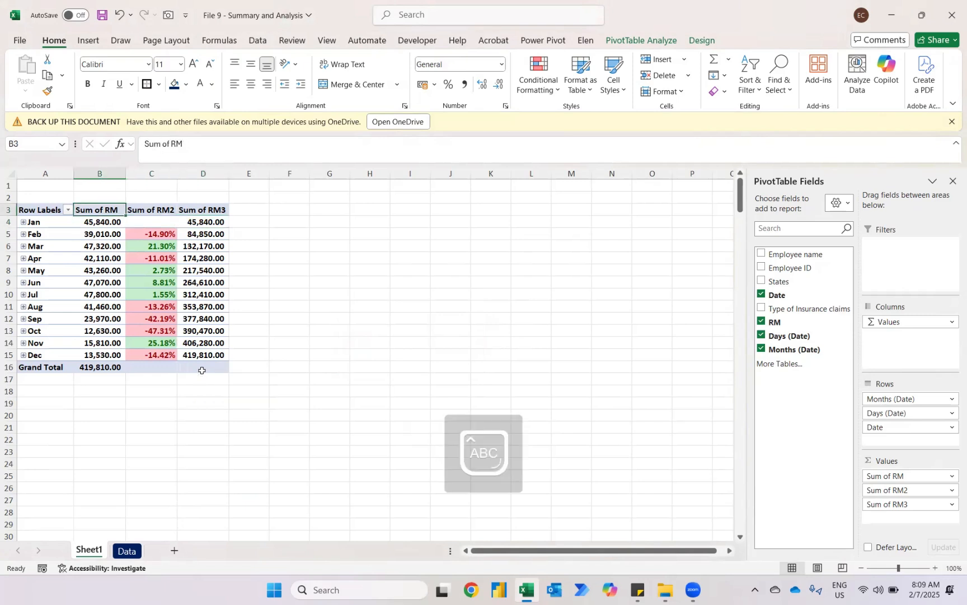
pyautogui.write('Monthly')
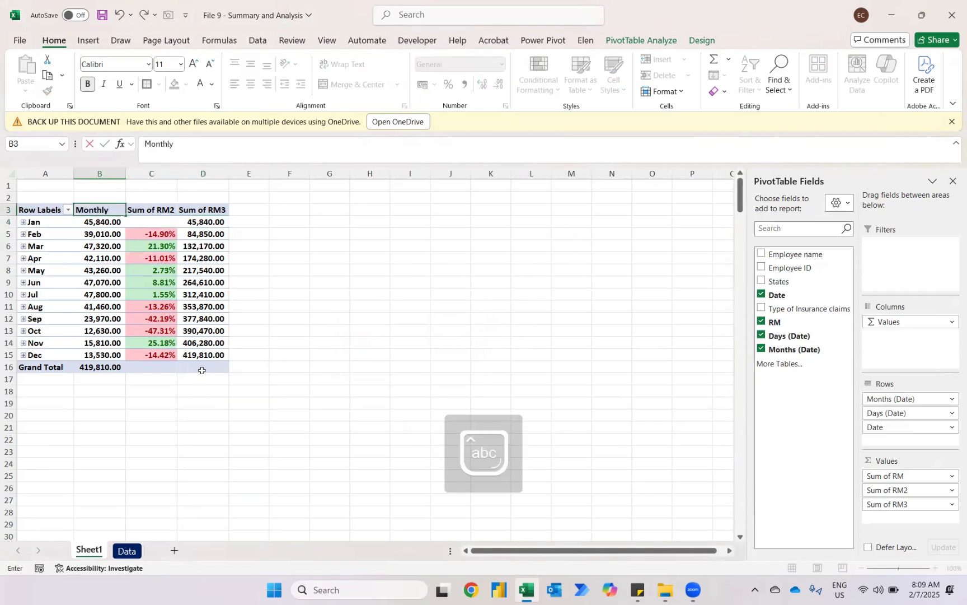
pyautogui.write(' Expenses')
pyautogui.press('Return')
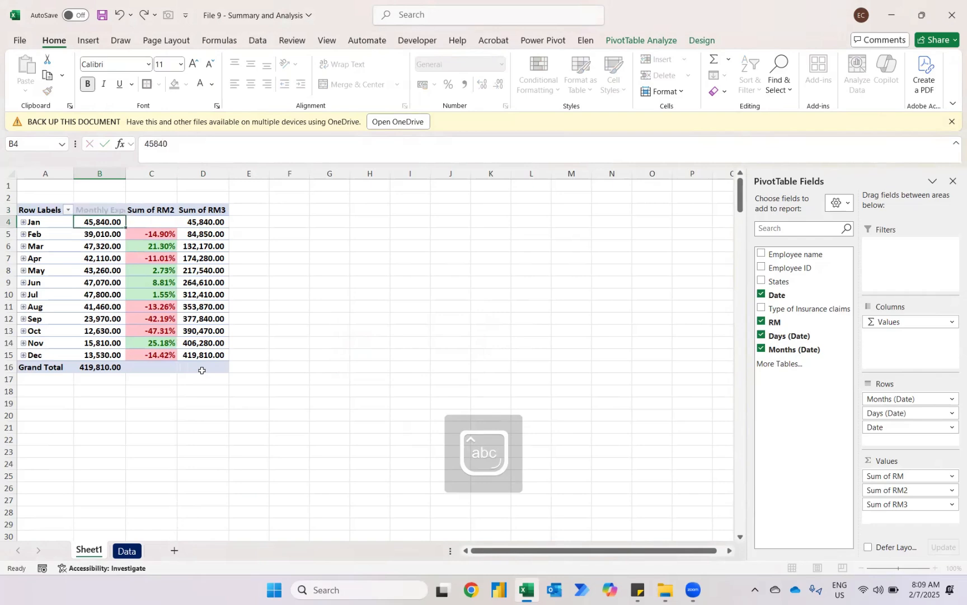
# Step: Rename the Sum of RM2 column header as Trending (%)
pyautogui.press('Up')
pyautogui.press('Right')
pyautogui.write('Tre')
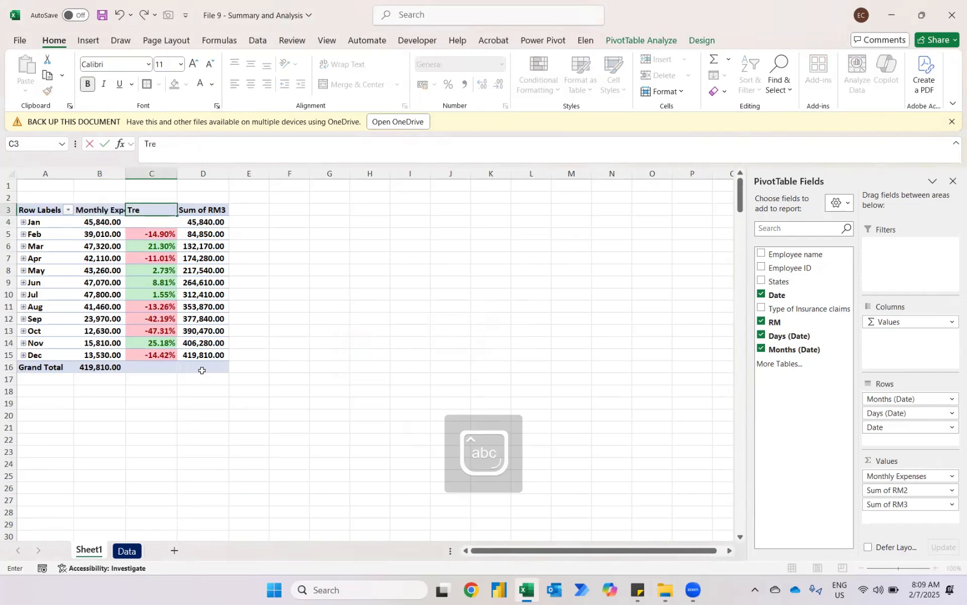
pyautogui.write('nding (%)')
pyautogui.press('Return')
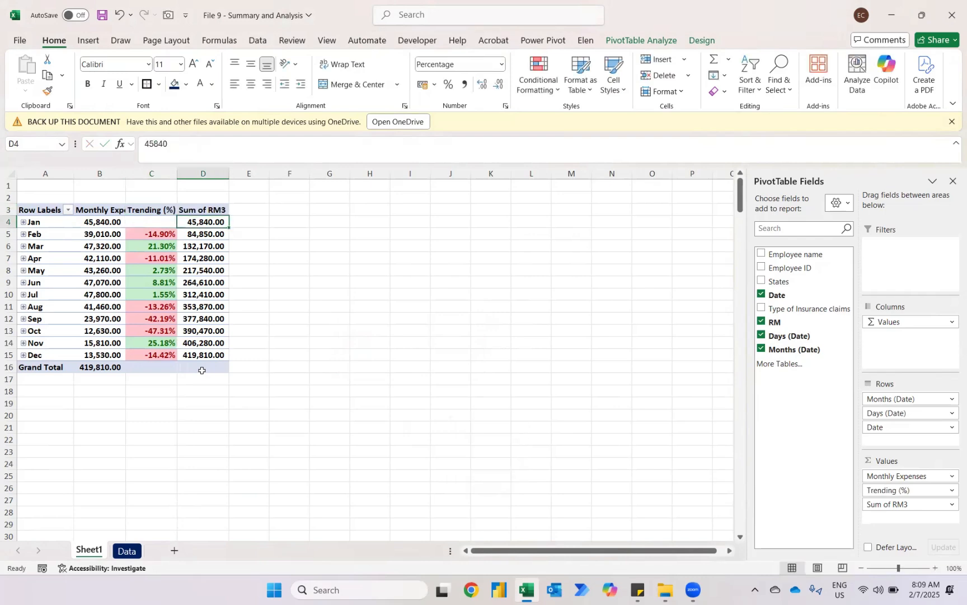
# Step: Rename the Sum of RM3 column header as Cumulative Expenses
pyautogui.press('Up')
pyautogui.write('Cum')
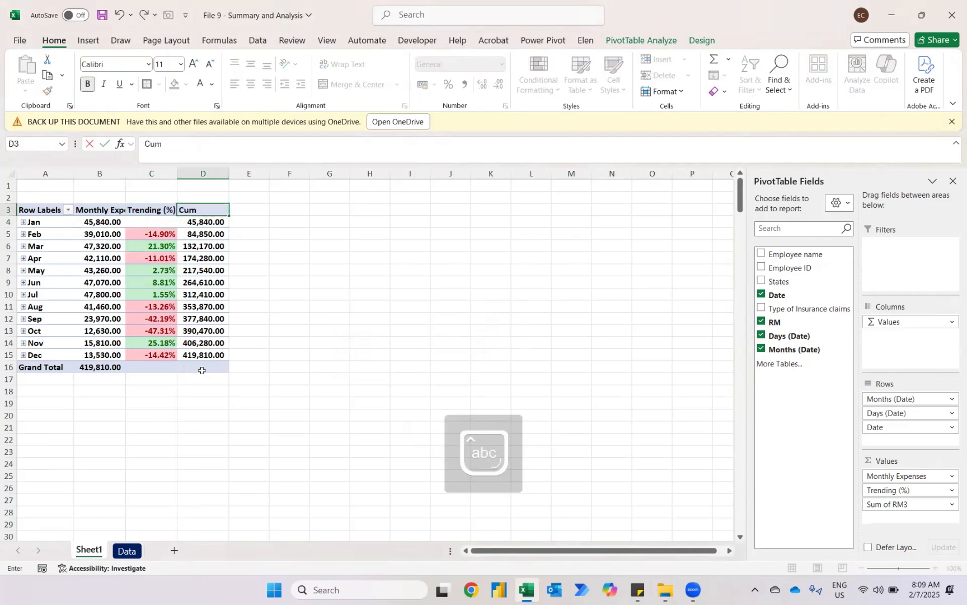
pyautogui.write('ulative Expenses')
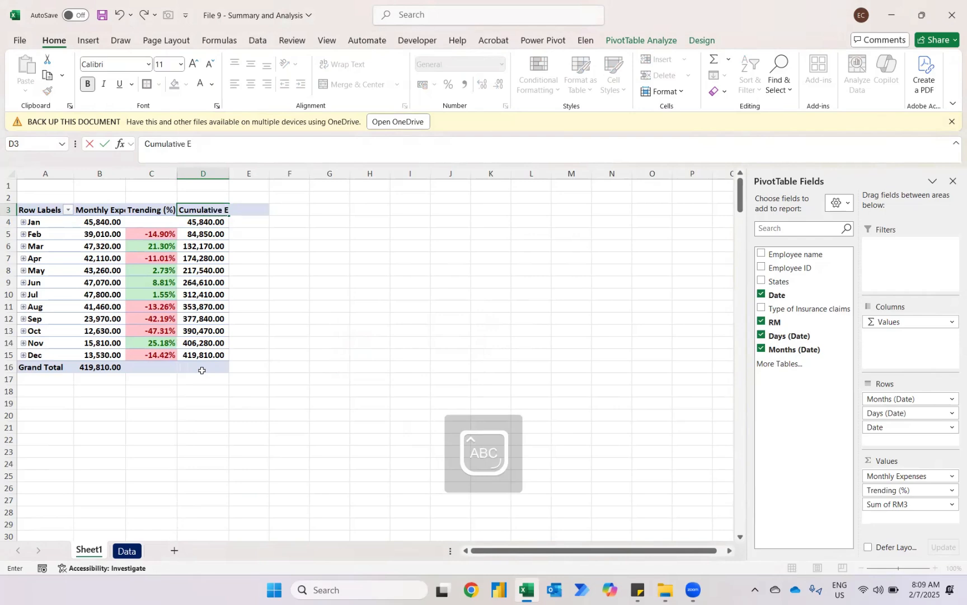
pyautogui.press('Return')
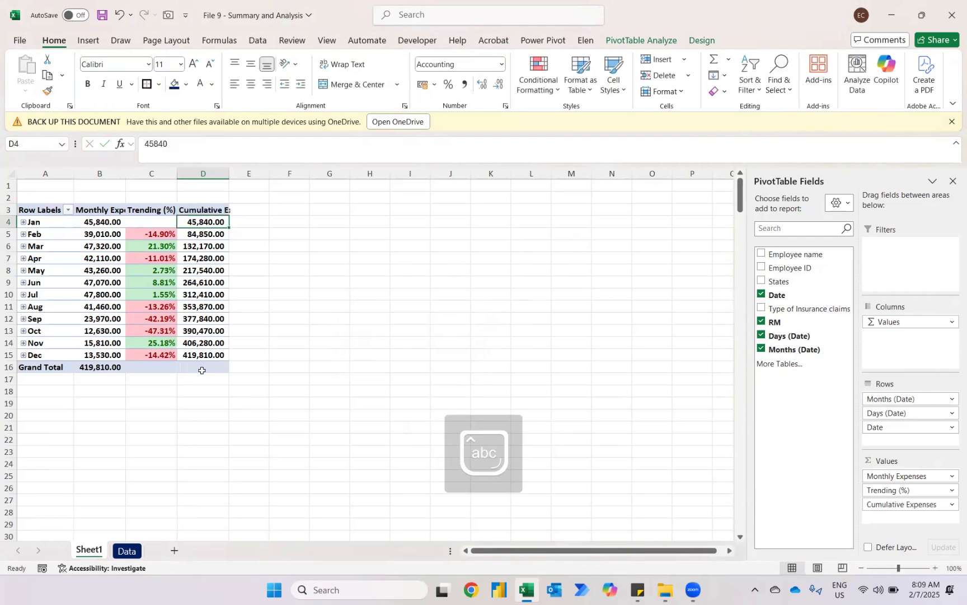
# Step: Autofit the column widths of the whole PivotTable to its contents
pyautogui.hotkey('ctrl', 'a')
pyautogui.hotkey('alt', 'h')
pyautogui.press('o')
pyautogui.press('i')
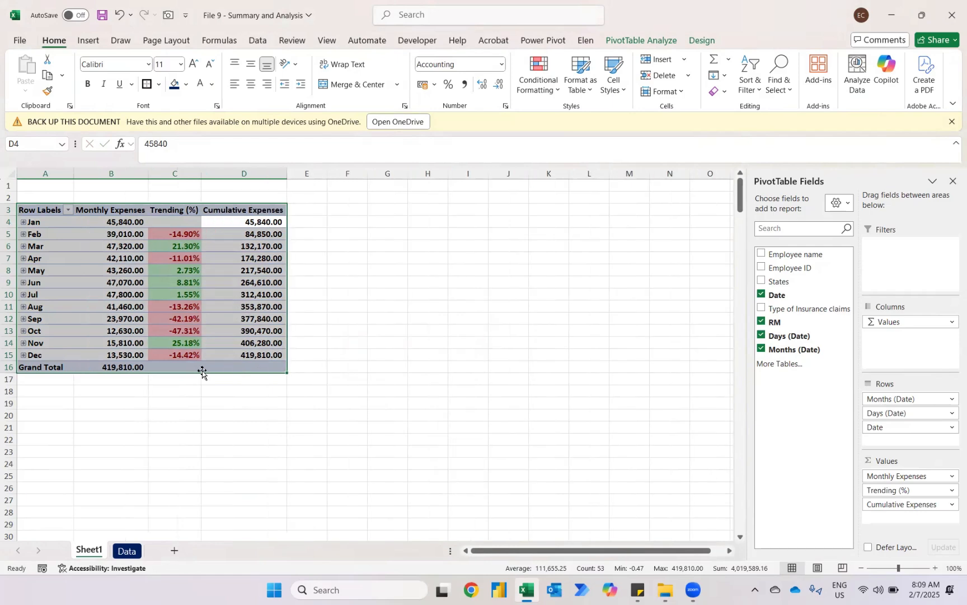
pyautogui.press('Down')
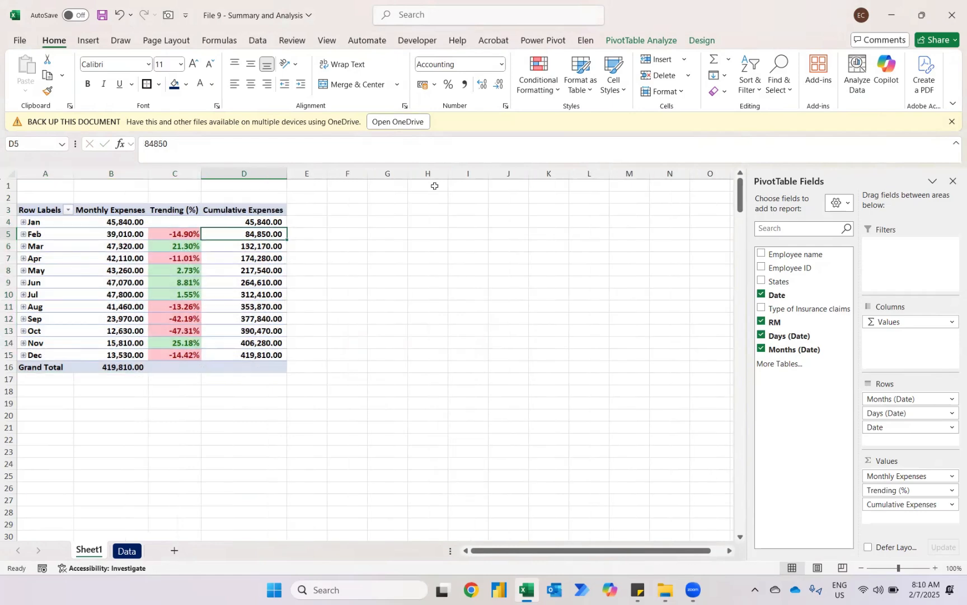
# Step: Apply a Dark PivotTable style with light blue body rows and a dark grey header and total row
pyautogui.click(695, 40)
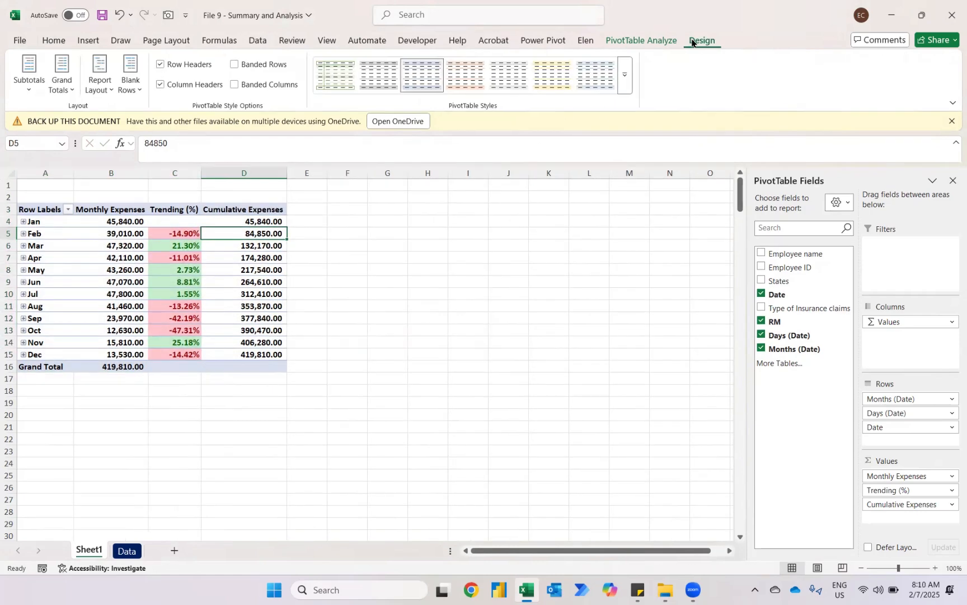
pyautogui.click(626, 74)
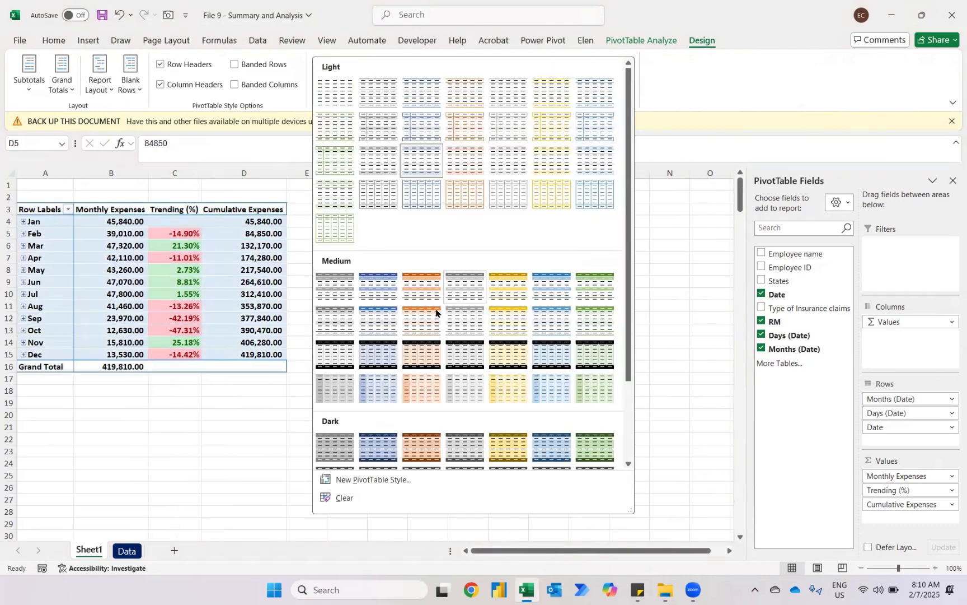
pyautogui.scroll(-3, 392, 351)
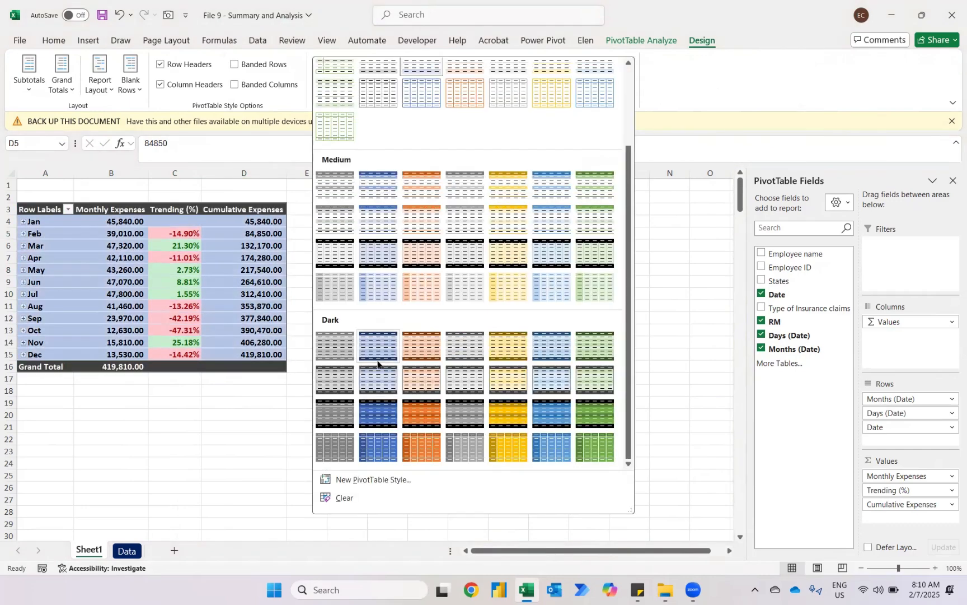
pyautogui.click(222, 396)
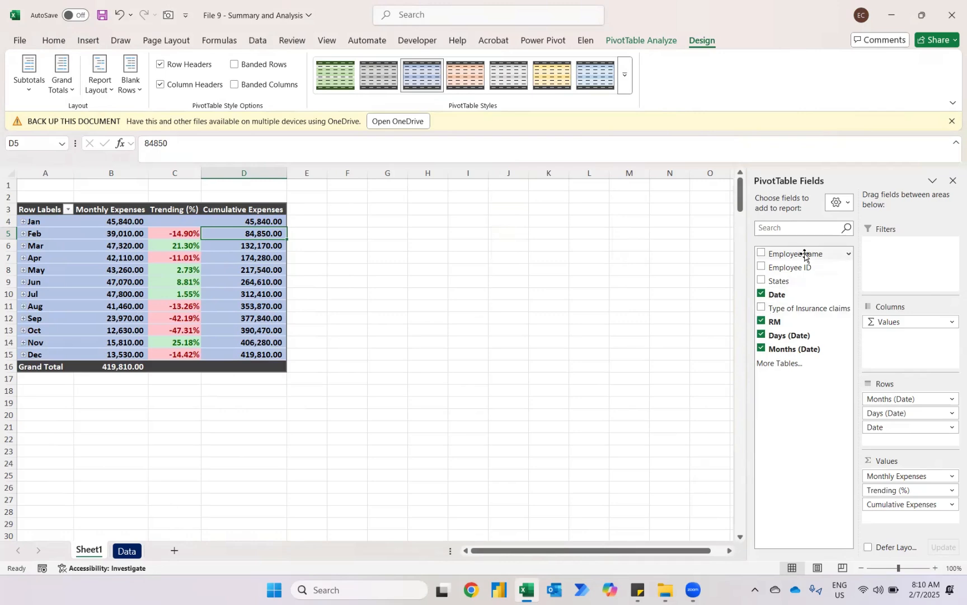
# Step: Add the Employee name field to the PivotTable columns, ahead of Values
pyautogui.moveTo(795, 253)
pyautogui.mouseDown()
pyautogui.moveTo(826, 257)
pyautogui.moveTo(879, 290)
pyautogui.moveTo(888, 315)
pyautogui.mouseUp()
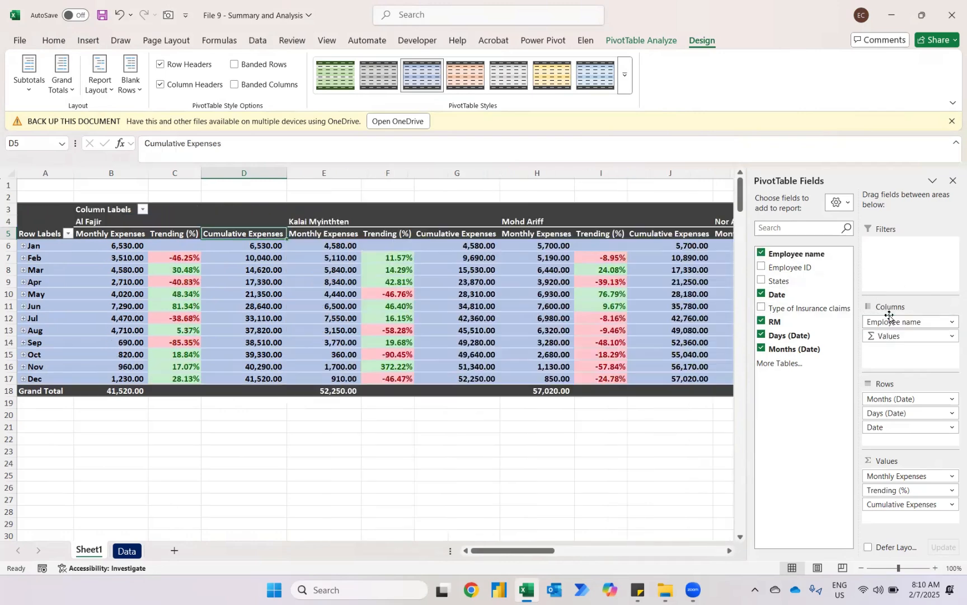
# Step: Examine the monthly expenses, trending percentages and cumulative expenses across the employee column groups
pyautogui.press('Left')
pyautogui.press('Left')
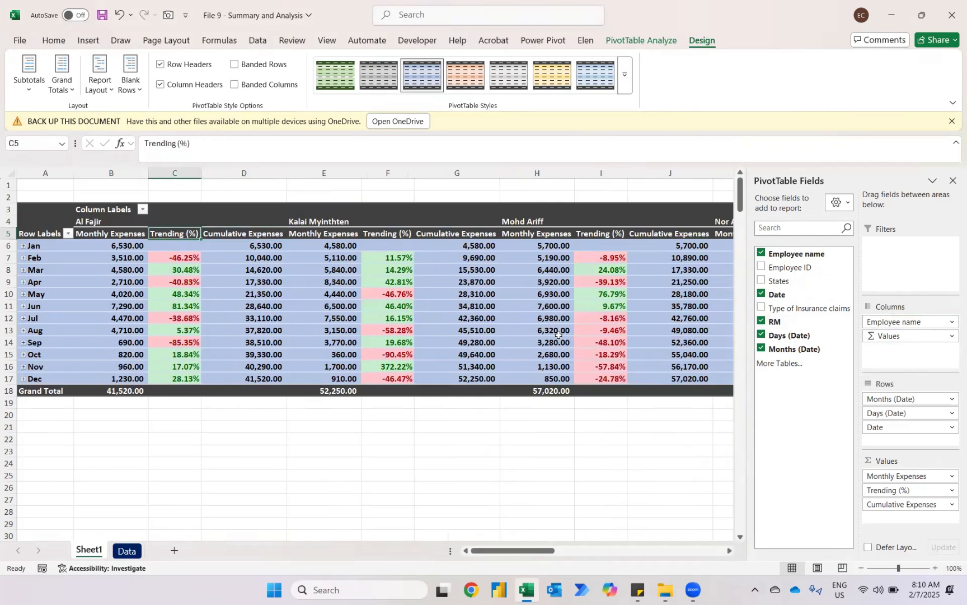
pyautogui.press('Up')
pyautogui.press('Right')
pyautogui.press('Right')
pyautogui.press('Right')
pyautogui.press('Right')
pyautogui.press('Right')
pyautogui.press('Right')
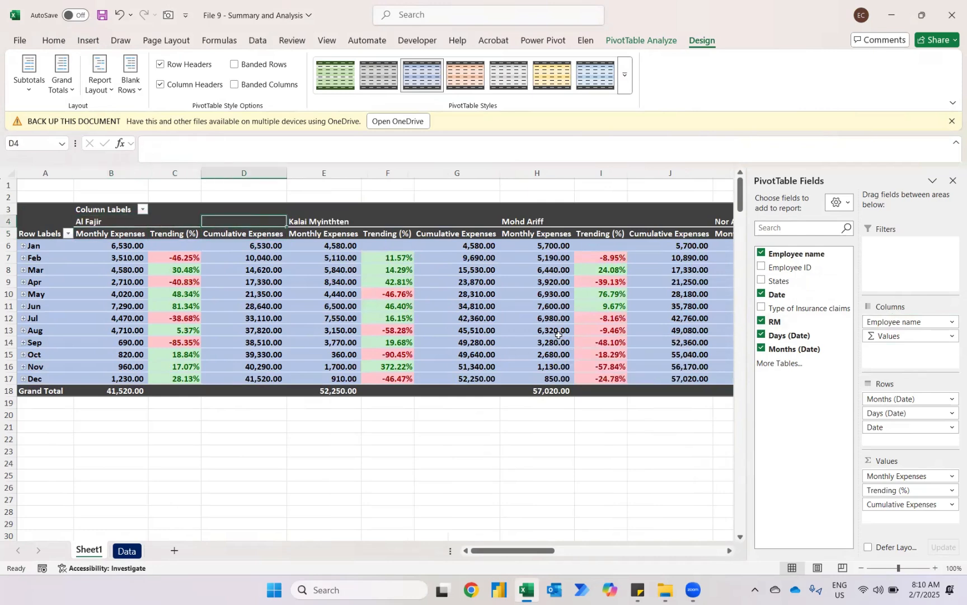
pyautogui.press('Right')
pyautogui.press('Right')
pyautogui.press('Right')
pyautogui.press('Right')
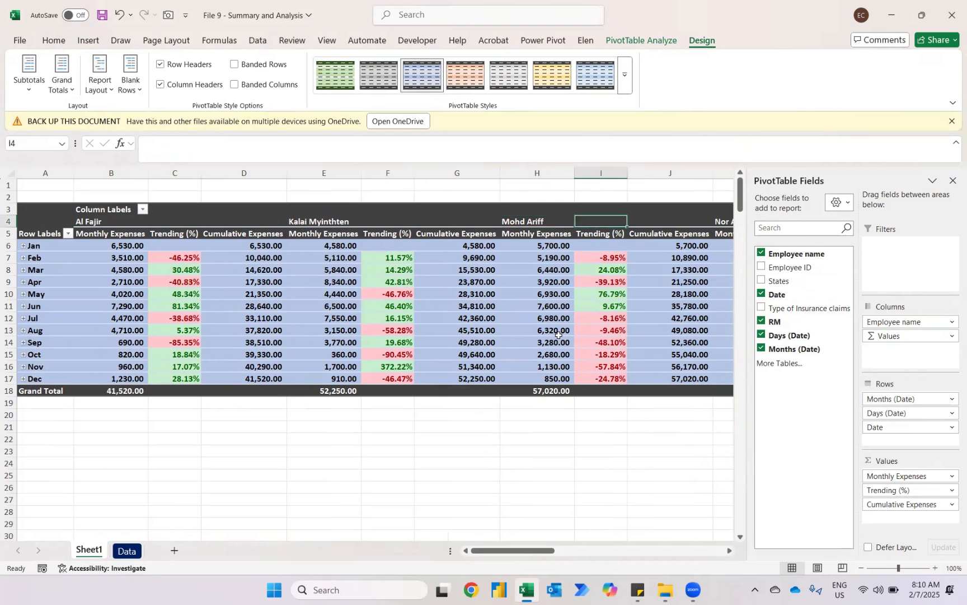
pyautogui.press('Right')
pyautogui.press('Right')
pyautogui.press('Right')
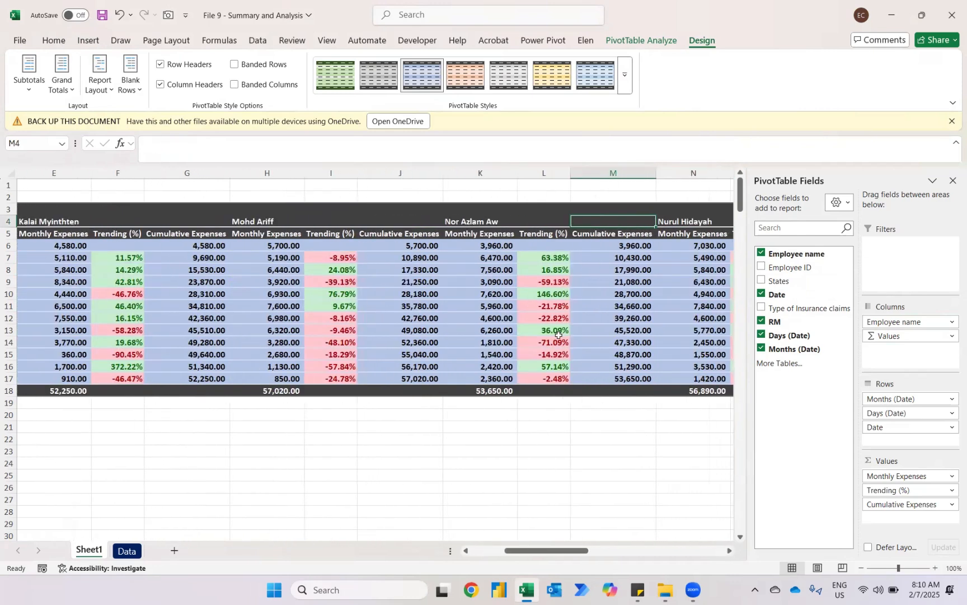
pyautogui.hotkey('ctrl', 'Left')
pyautogui.hotkey('ctrl', 'Left')
pyautogui.hotkey('ctrl', 'Left')
pyautogui.hotkey('ctrl', 'Left')
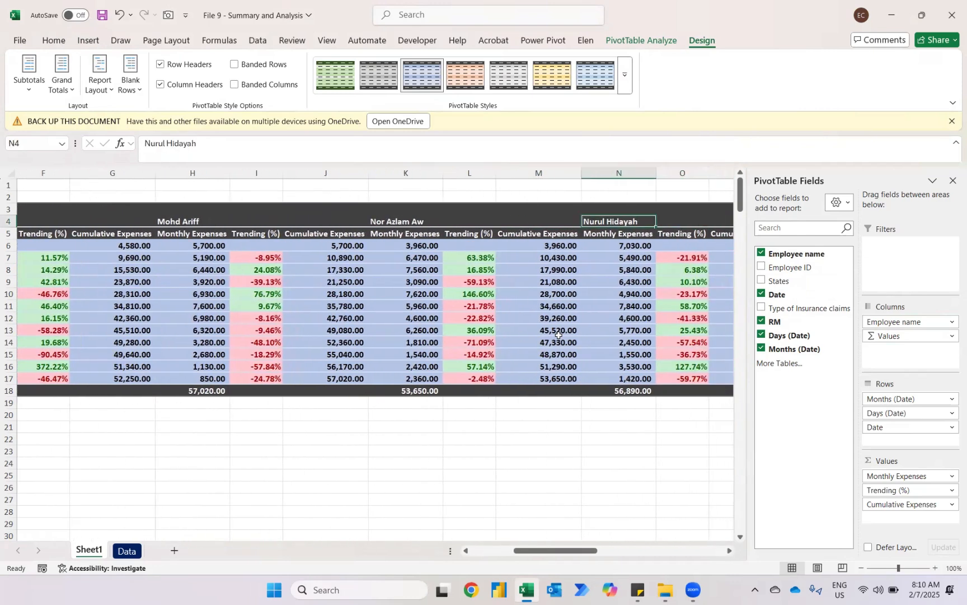
pyautogui.hotkey('ctrl', 'Left')
pyautogui.hotkey('ctrl', 'Left')
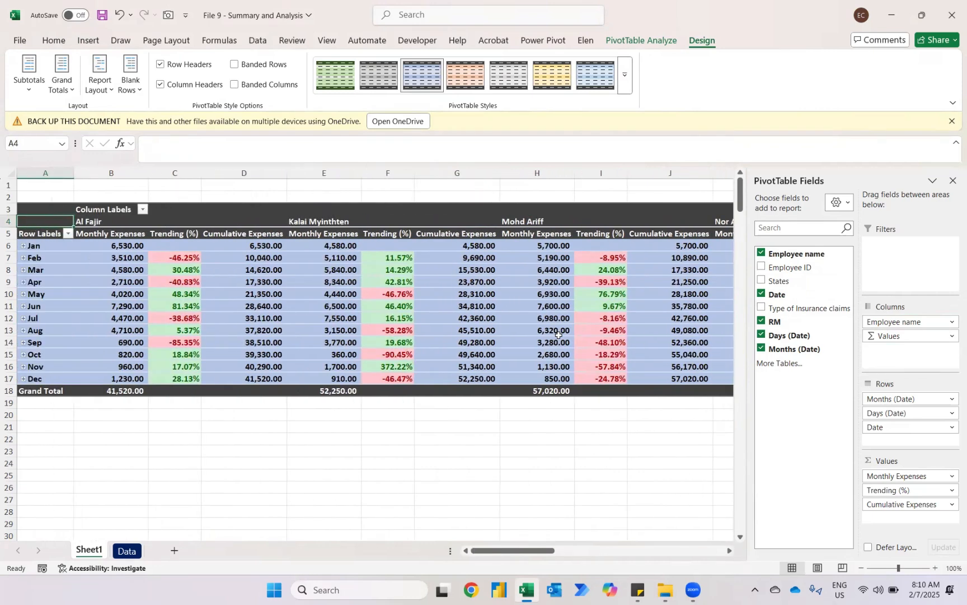
# Step: Freeze the panes at cell B6 to keep the header rows and month labels in view
pyautogui.press('Down')
pyautogui.press('Down')
pyautogui.press('Right')
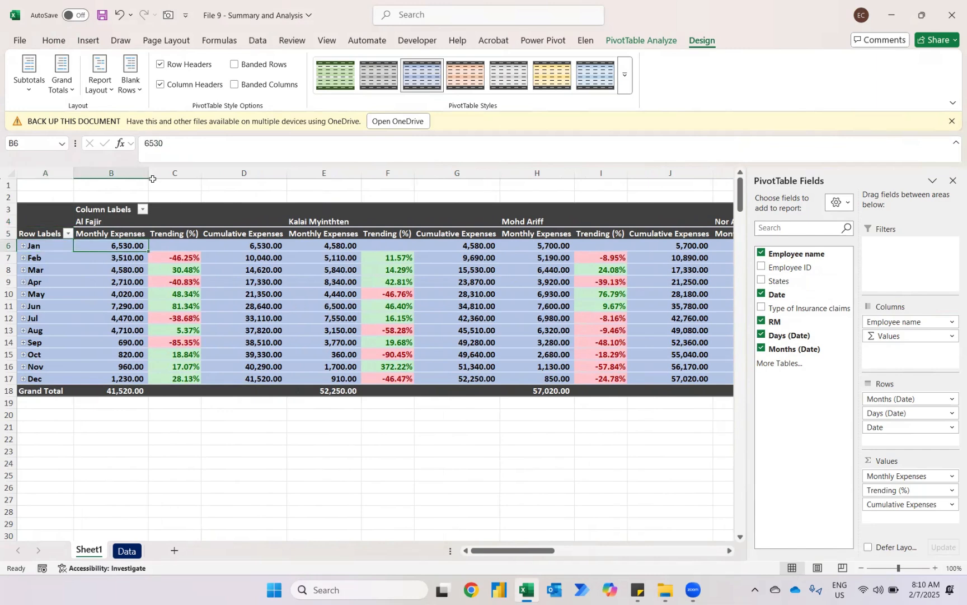
pyautogui.click(327, 40)
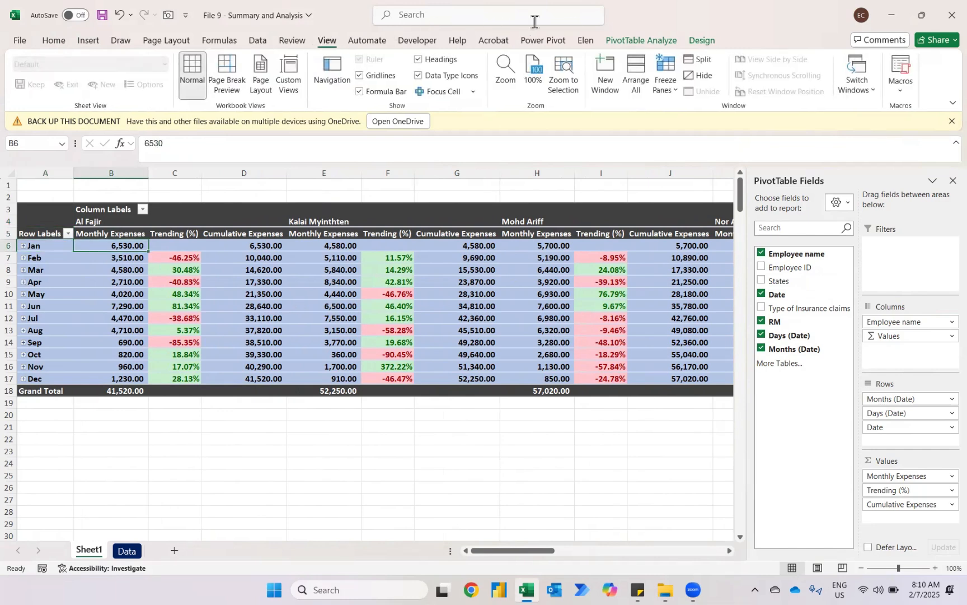
pyautogui.click(672, 84)
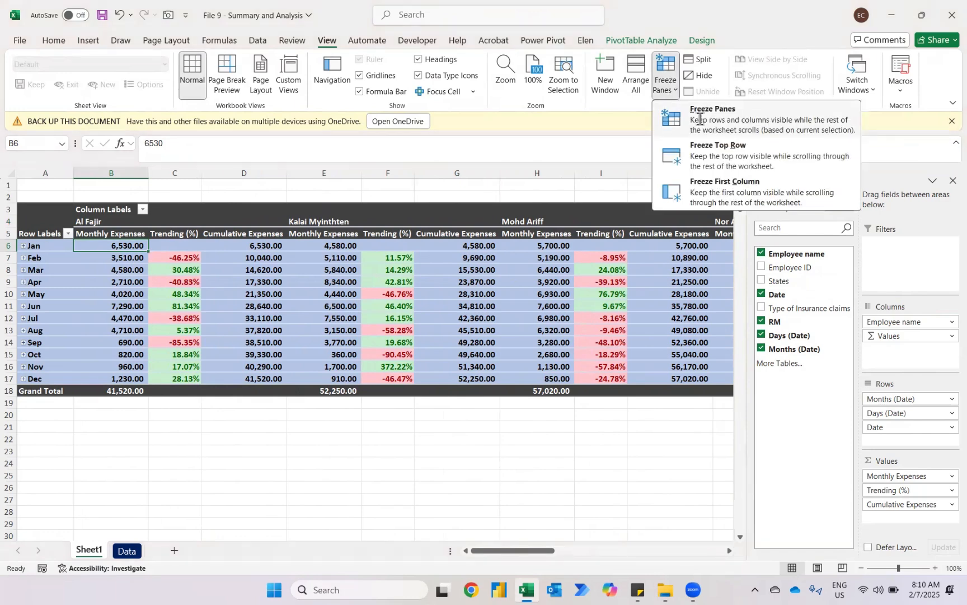
pyautogui.click(690, 109)
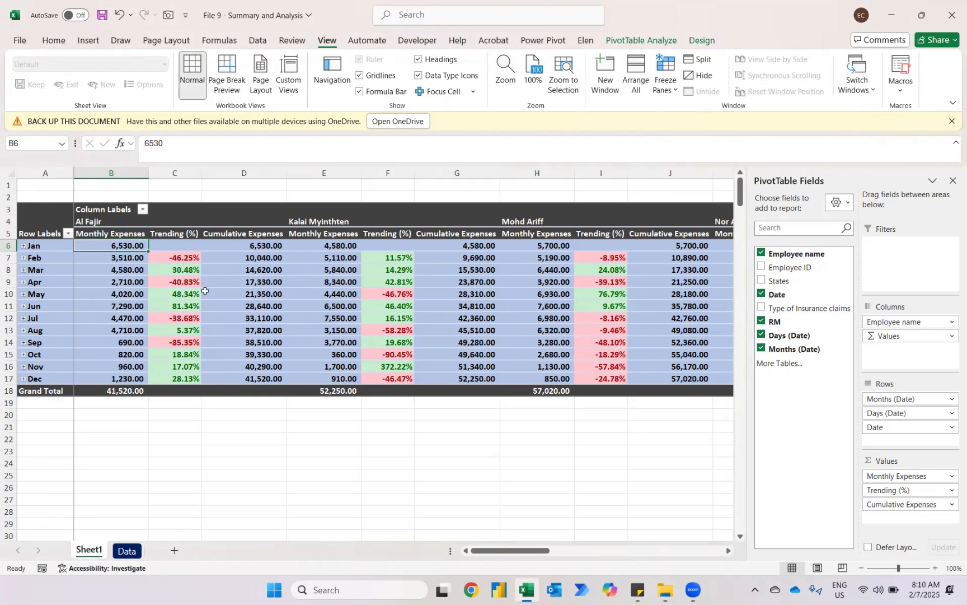
pyautogui.hscroll(5, 205, 291)
pyautogui.hscroll(5, 205, 291)
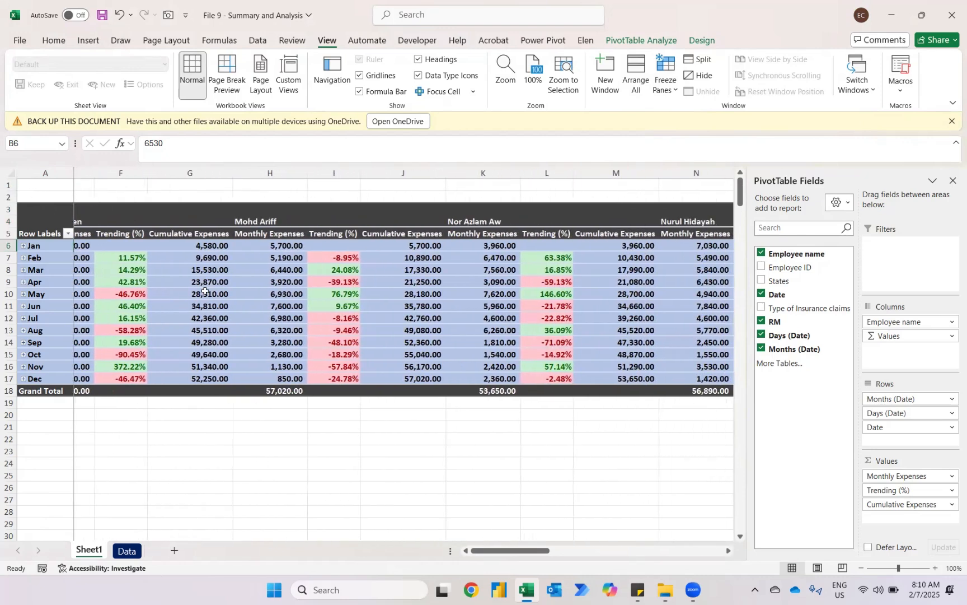
pyautogui.hscroll(6, 205, 291)
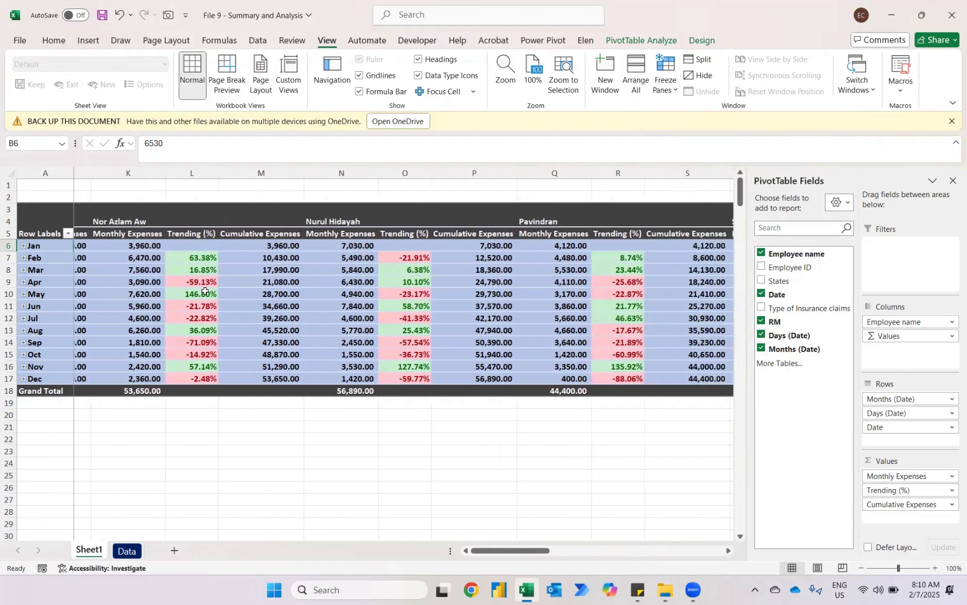
pyautogui.hscroll(3, 205, 291)
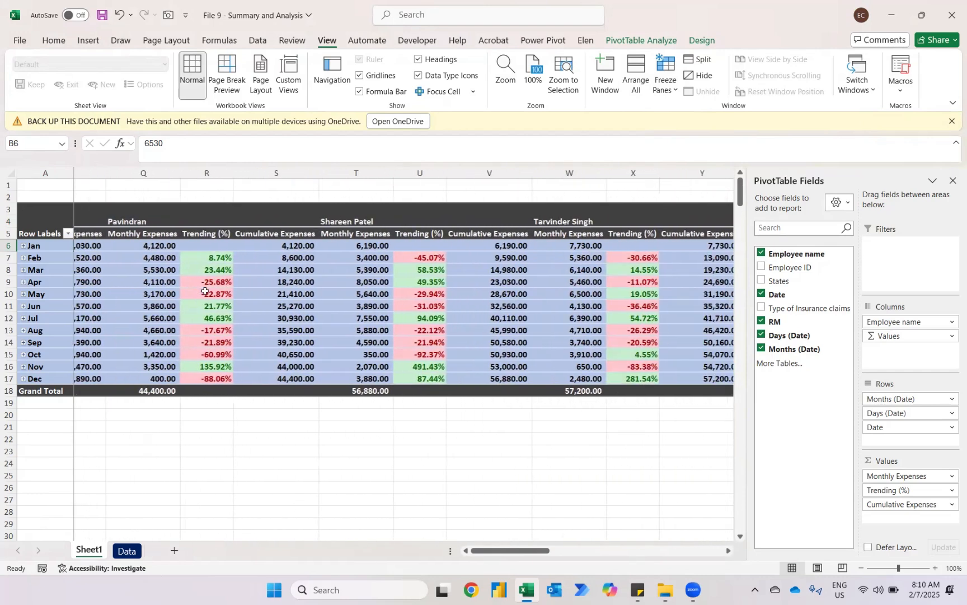
pyautogui.hscroll(3, 205, 291)
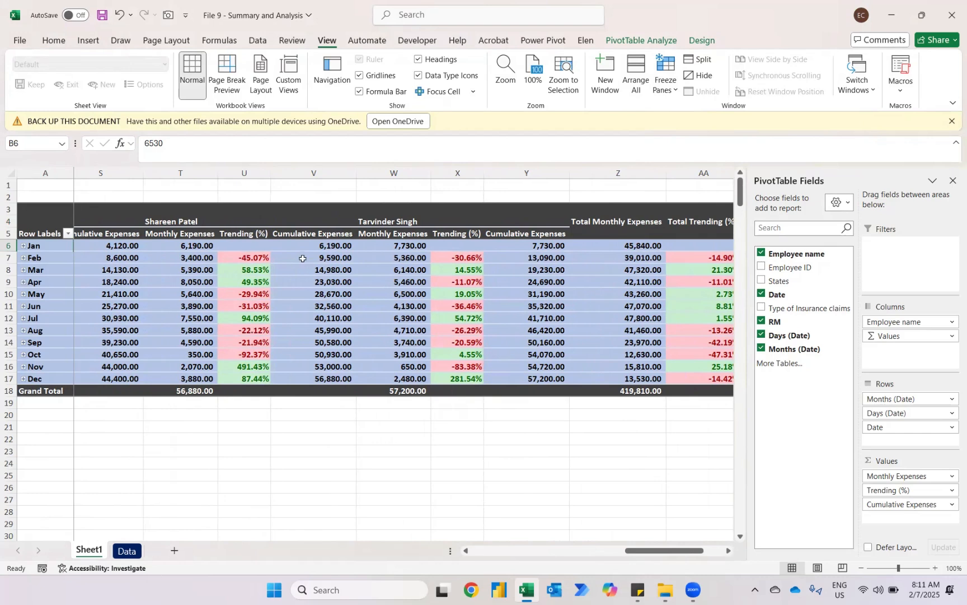
# Step: Insert a slicer for the States field of the PivotTable
pyautogui.moveTo(320, 325)
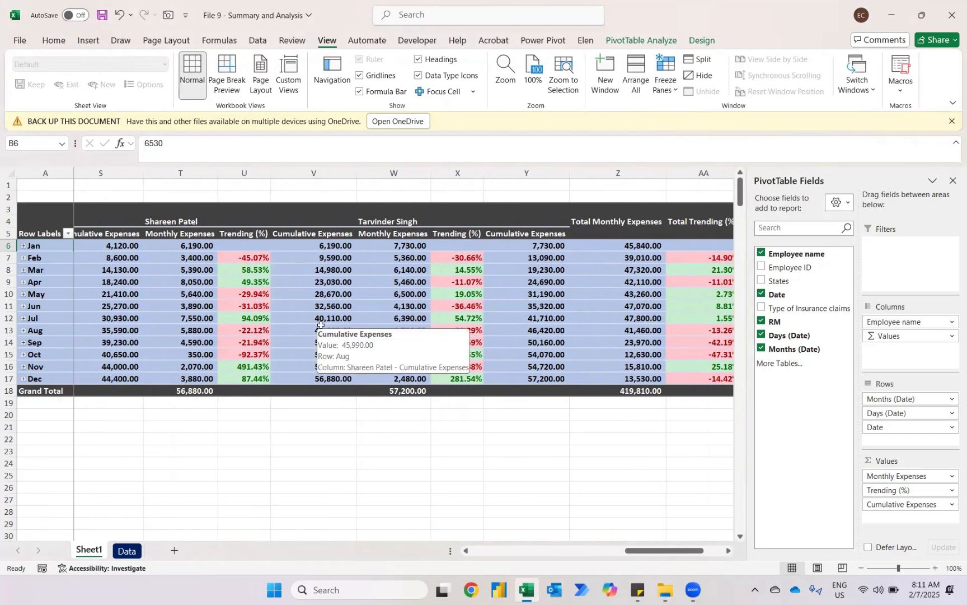
pyautogui.moveTo(293, 282)
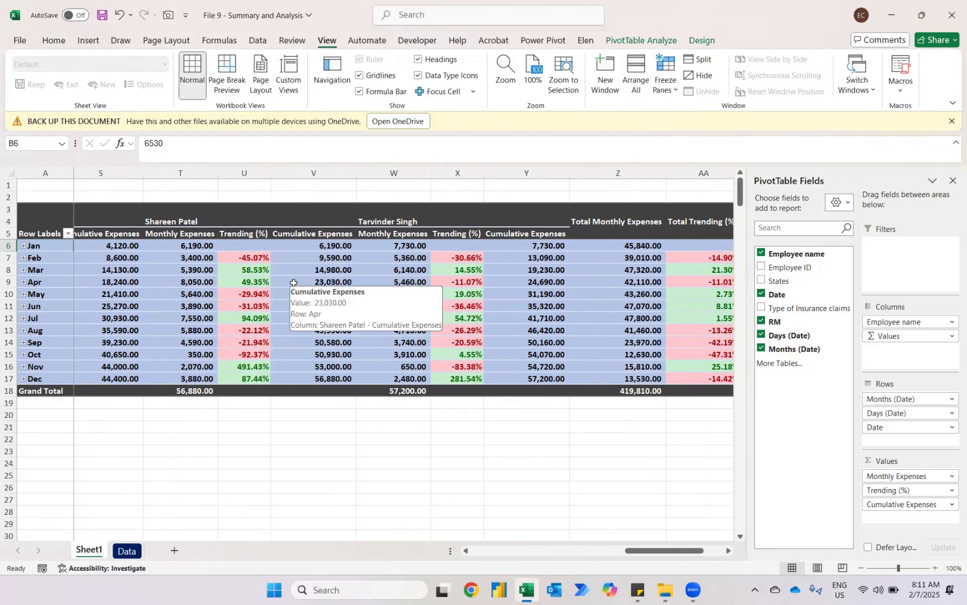
pyautogui.hscroll(-6, 294, 283)
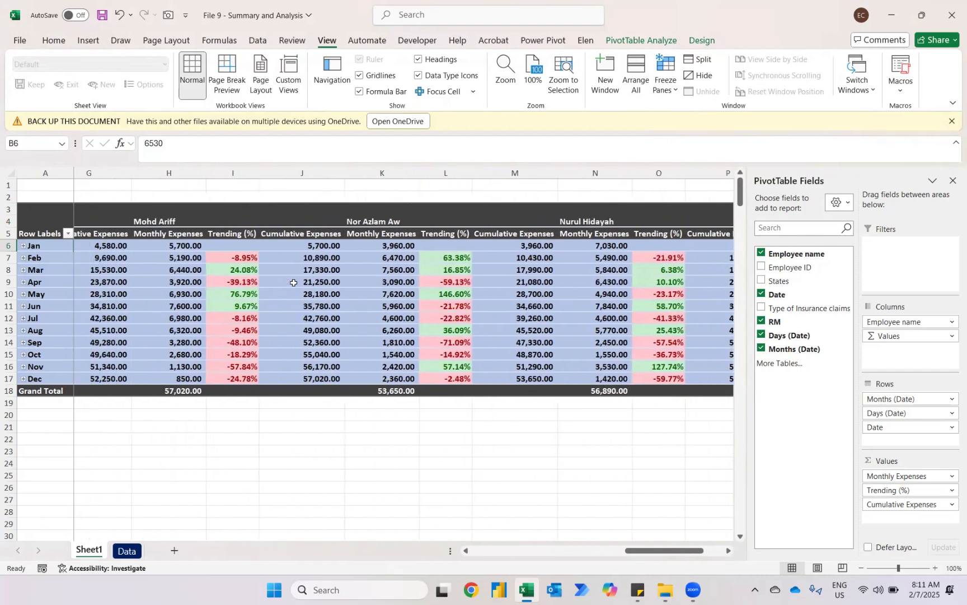
pyautogui.hscroll(-1, 293, 283)
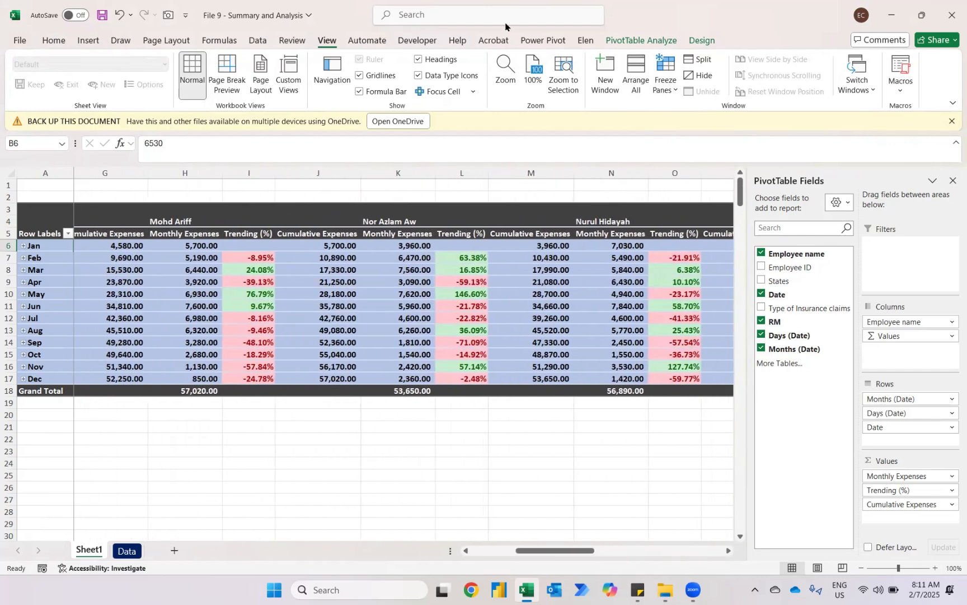
pyautogui.click(645, 38)
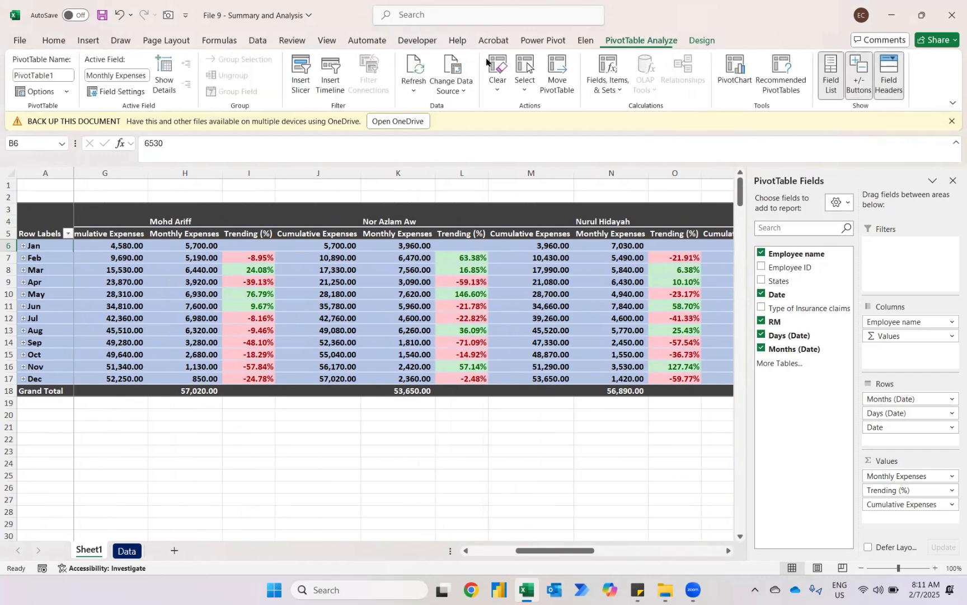
pyautogui.click(303, 68)
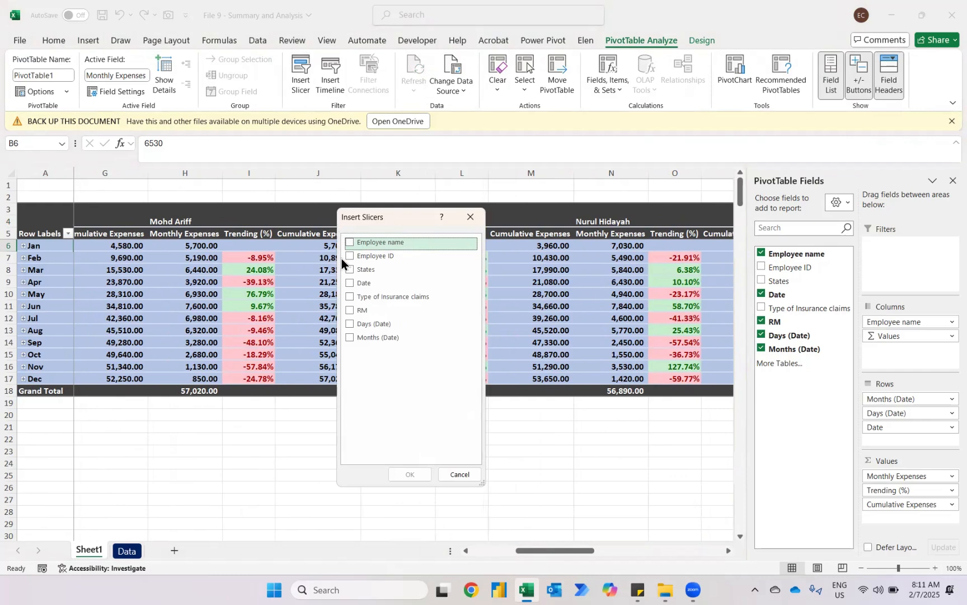
pyautogui.click(350, 270)
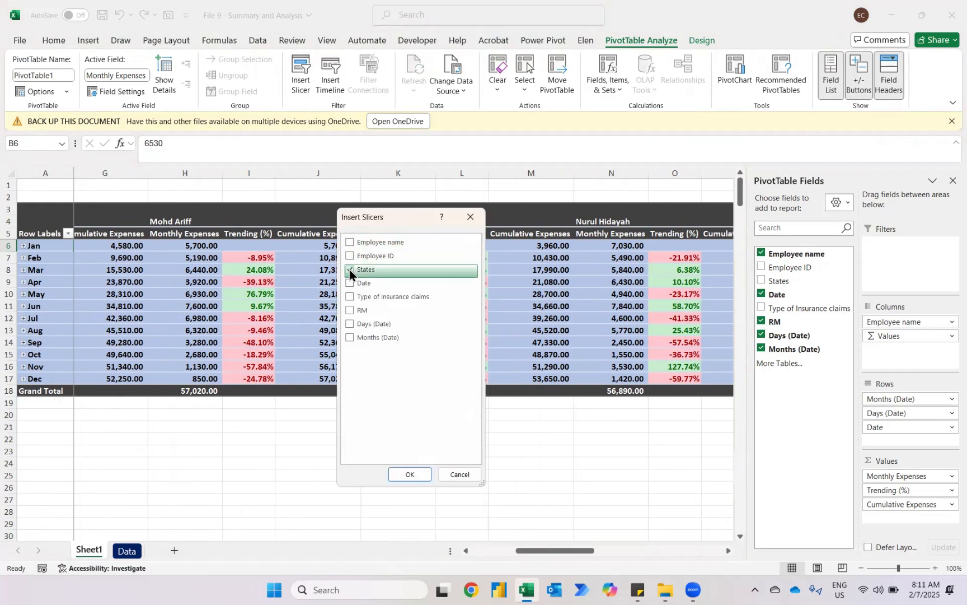
pyautogui.click(408, 474)
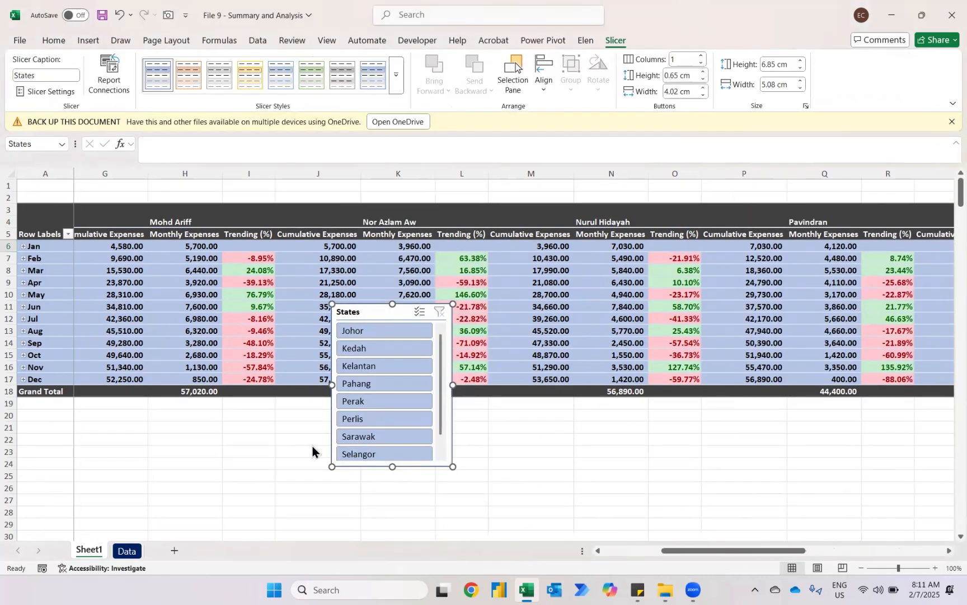
# Step: Filter the PivotTable to Johor with the States slicer and move the slicer over the lower part of the total columns
pyautogui.click(383, 331)
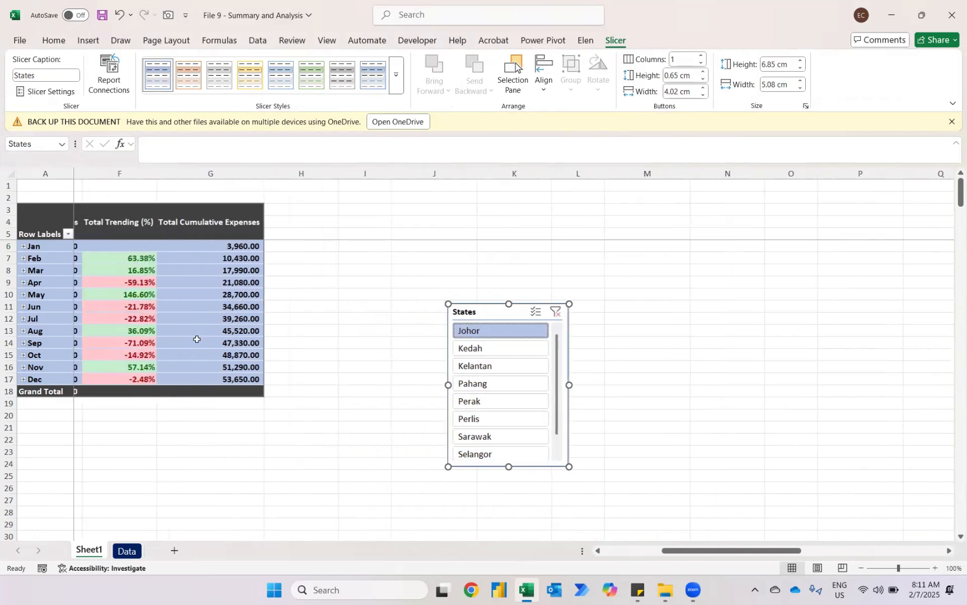
pyautogui.hscroll(-4, 197, 339)
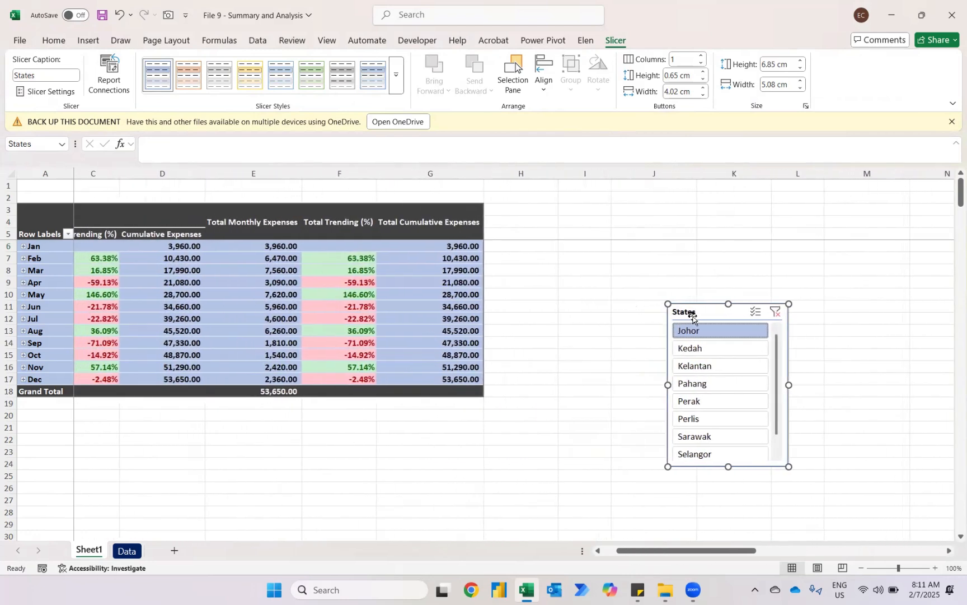
pyautogui.moveTo(693, 316); pyautogui.dragTo(339, 324)
pyautogui.hscroll(-1, 263, 314)
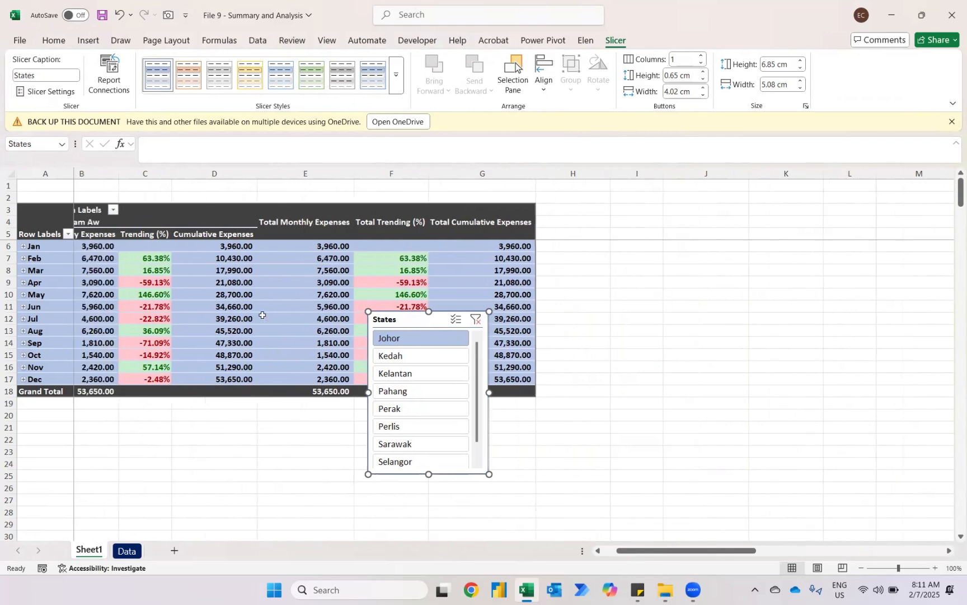
pyautogui.hscroll(-1, 262, 315)
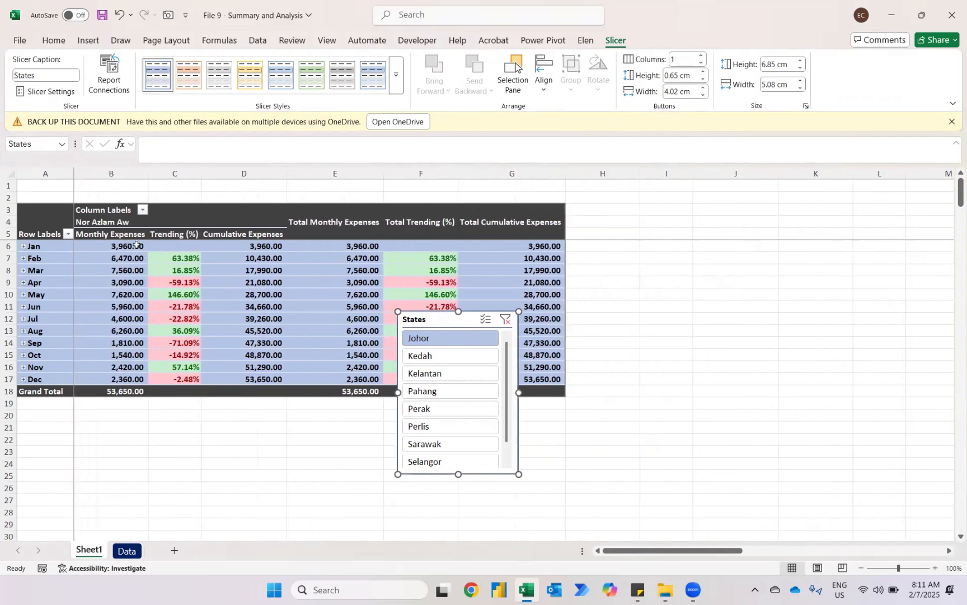
# Step: Filter the PivotTable by Kedah, Kelantan, Pahang and Perak in turn, ending with Perak and Sarawak selected together in the States slicer
pyautogui.click(424, 356)
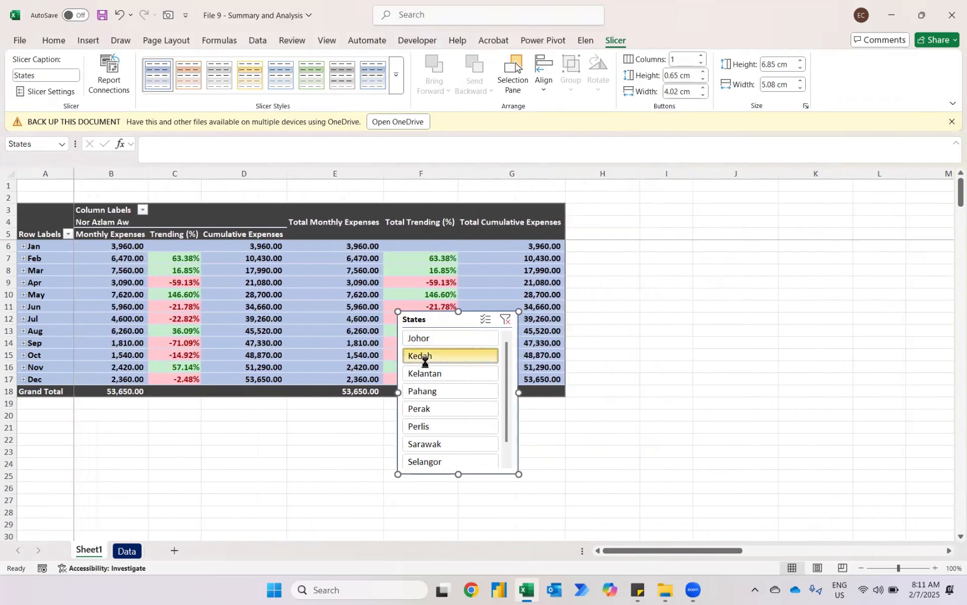
pyautogui.click(420, 373)
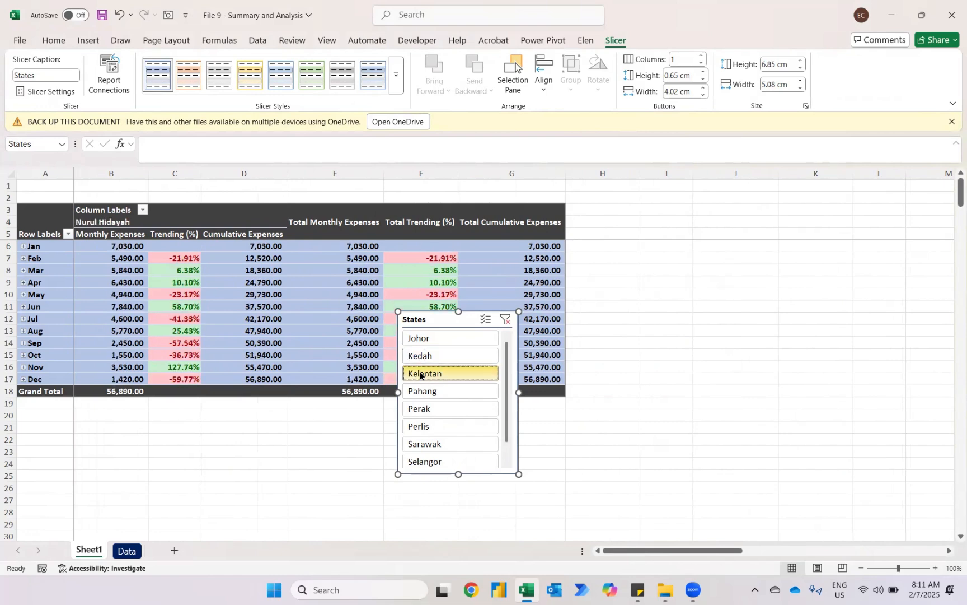
pyautogui.click(421, 391)
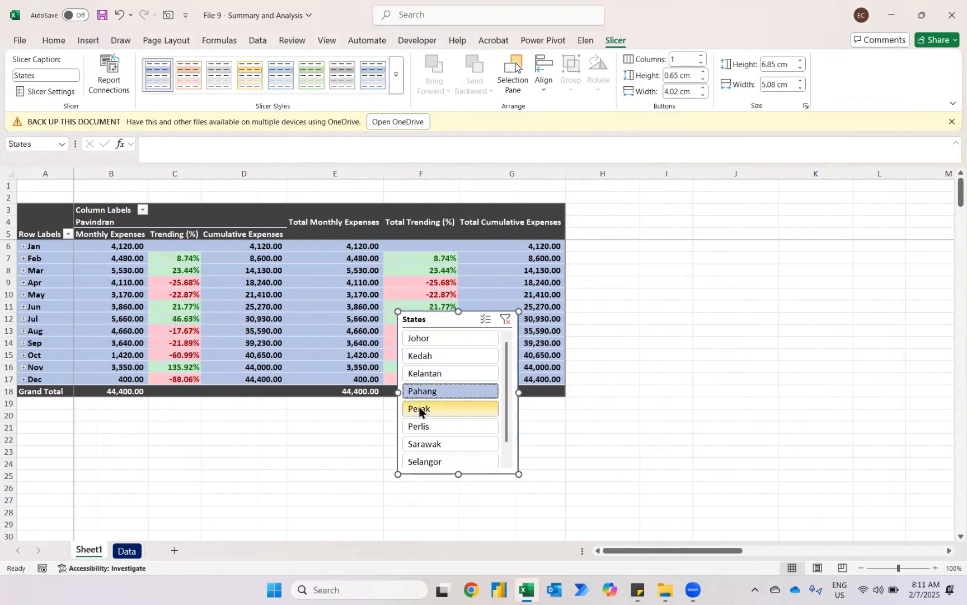
pyautogui.click(420, 409)
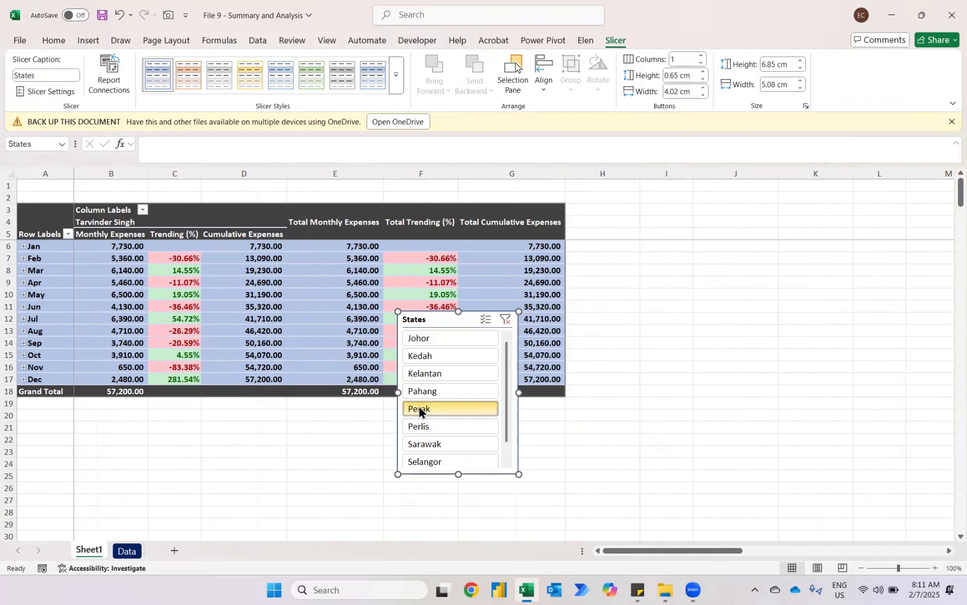
pyautogui.keyDown('ctrl'); pyautogui.click(440, 449); pyautogui.keyUp('ctrl')
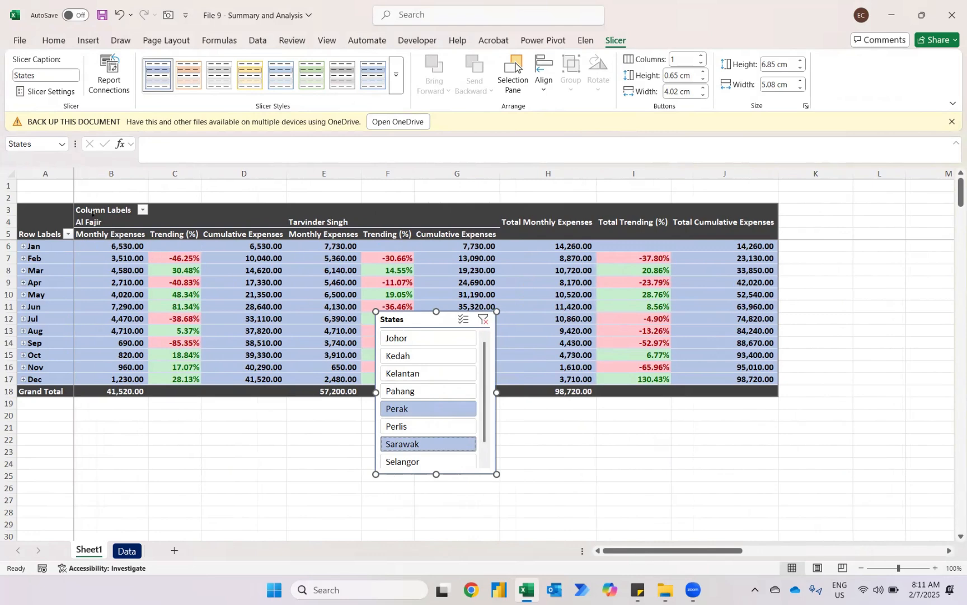
pyautogui.moveTo(300, 250)
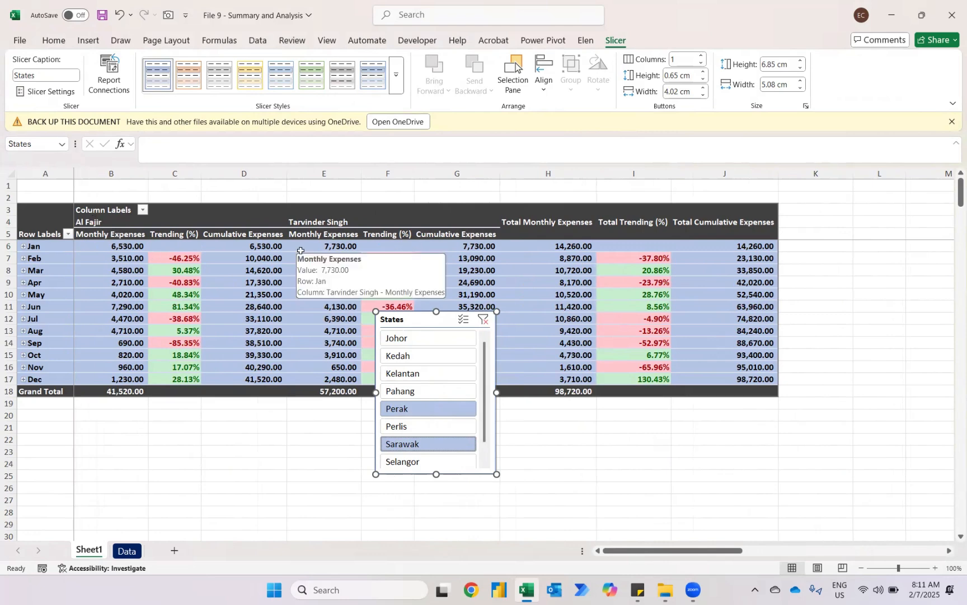